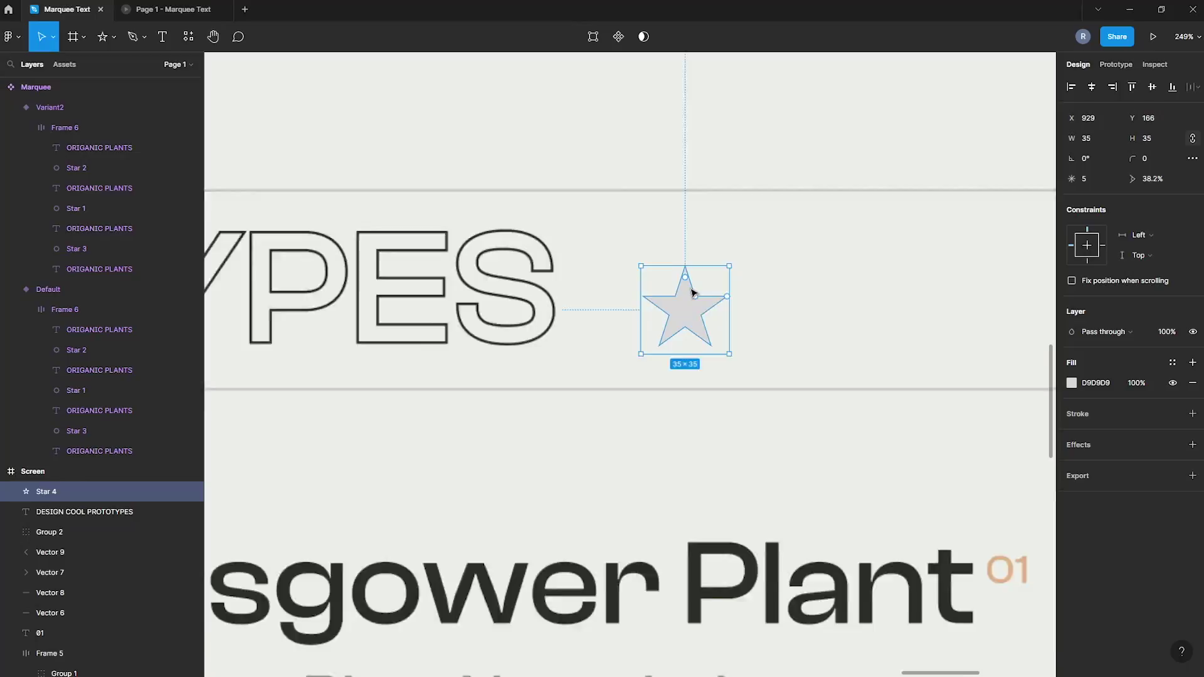
- Drag the star's count handle to give the star more points
mouse_move(727, 296)
mouse_down()
mouse_move(737, 273)
mouse_move(703, 275)
mouse_up()
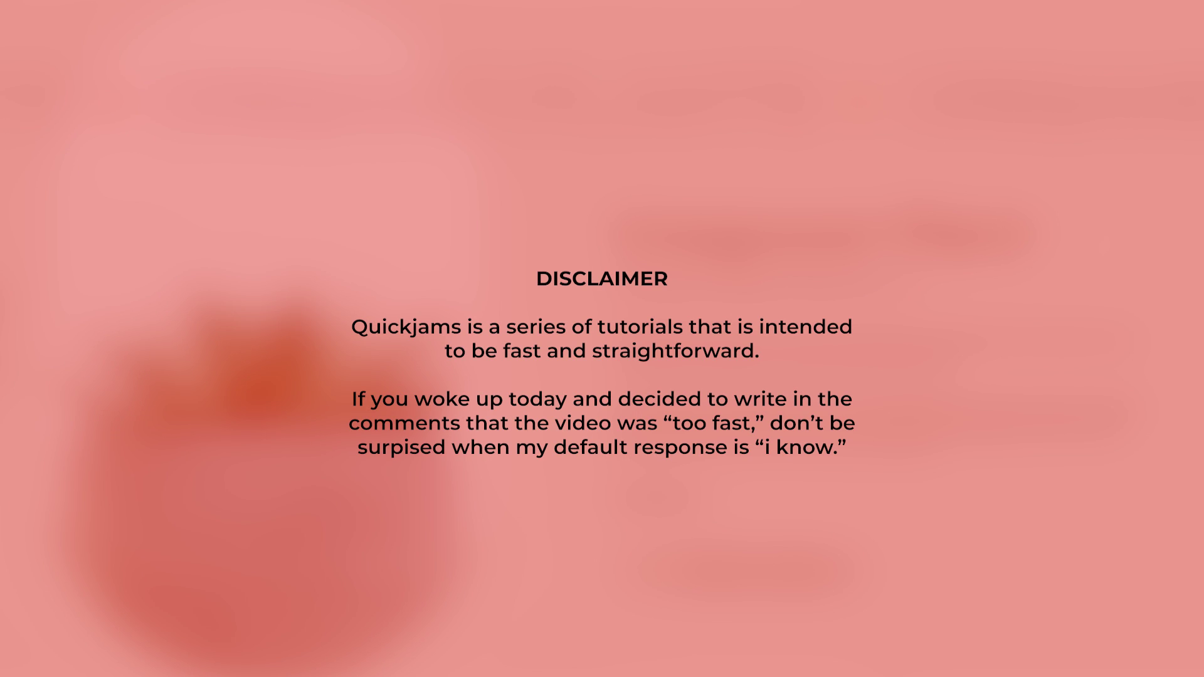
text(DESIG)
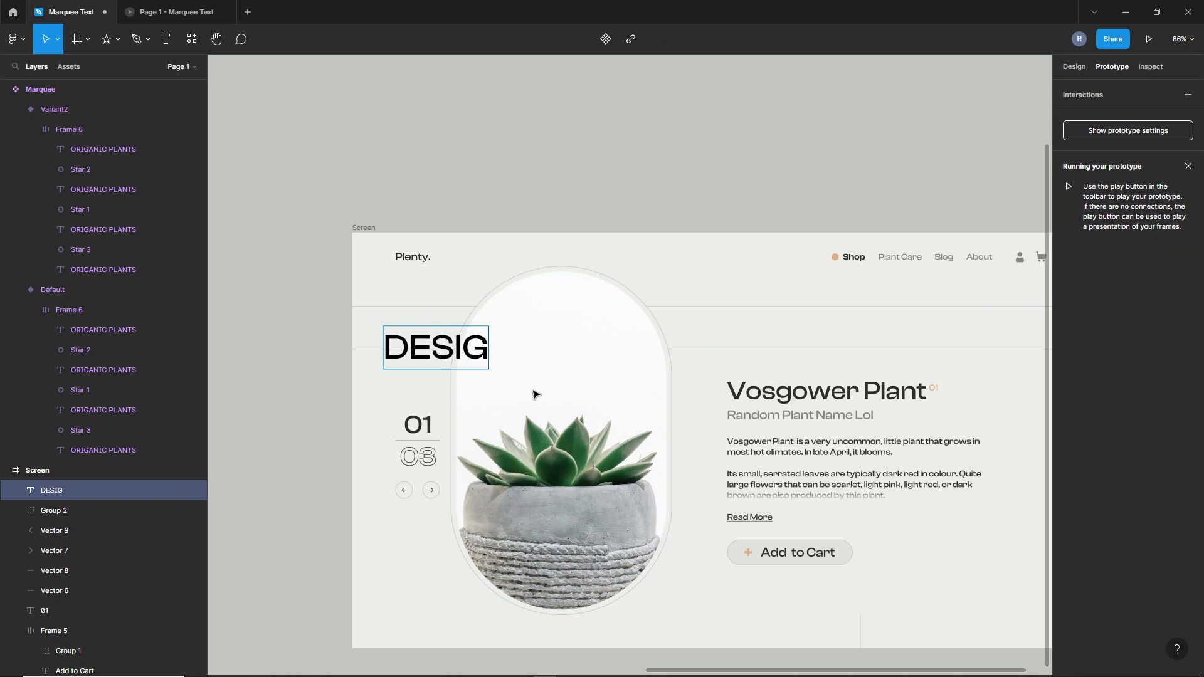
text(N COOL PROTOTYPES)
- Outline the DESIGN COOL PROTOTYPES text by removing its fill and adding a dark stroke
key(Escape)
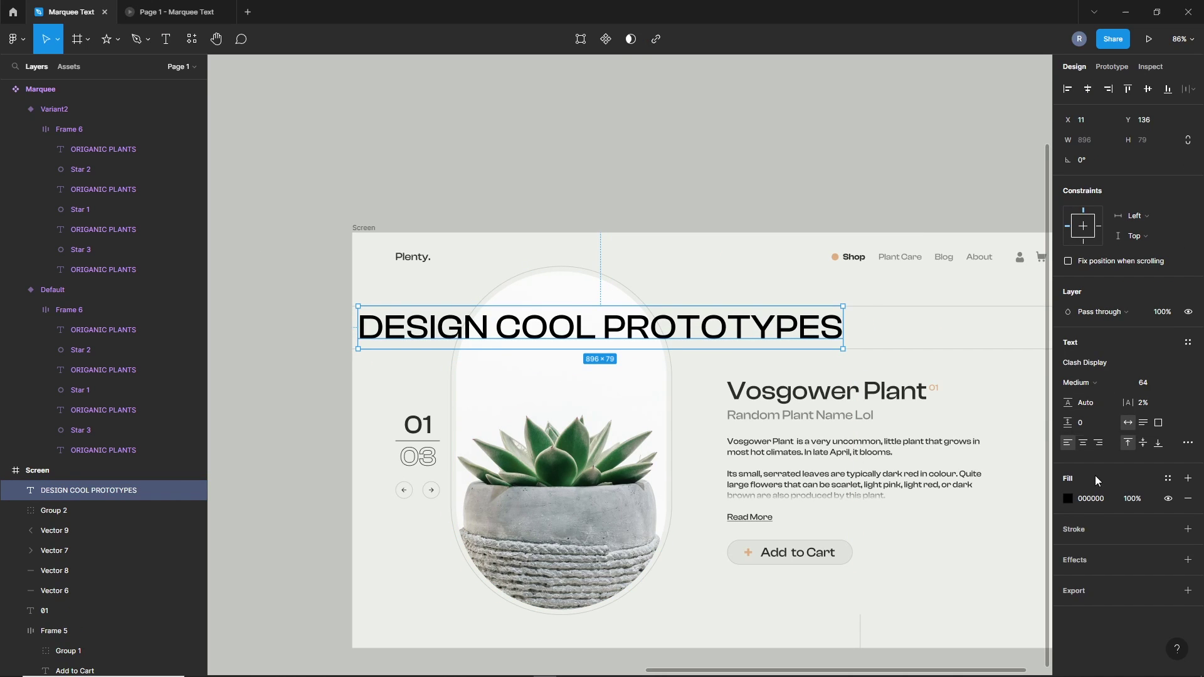
click(1187, 499)
click(1186, 529)
click(1068, 530)
click(916, 535)
scroll(415, 312, up, 5)
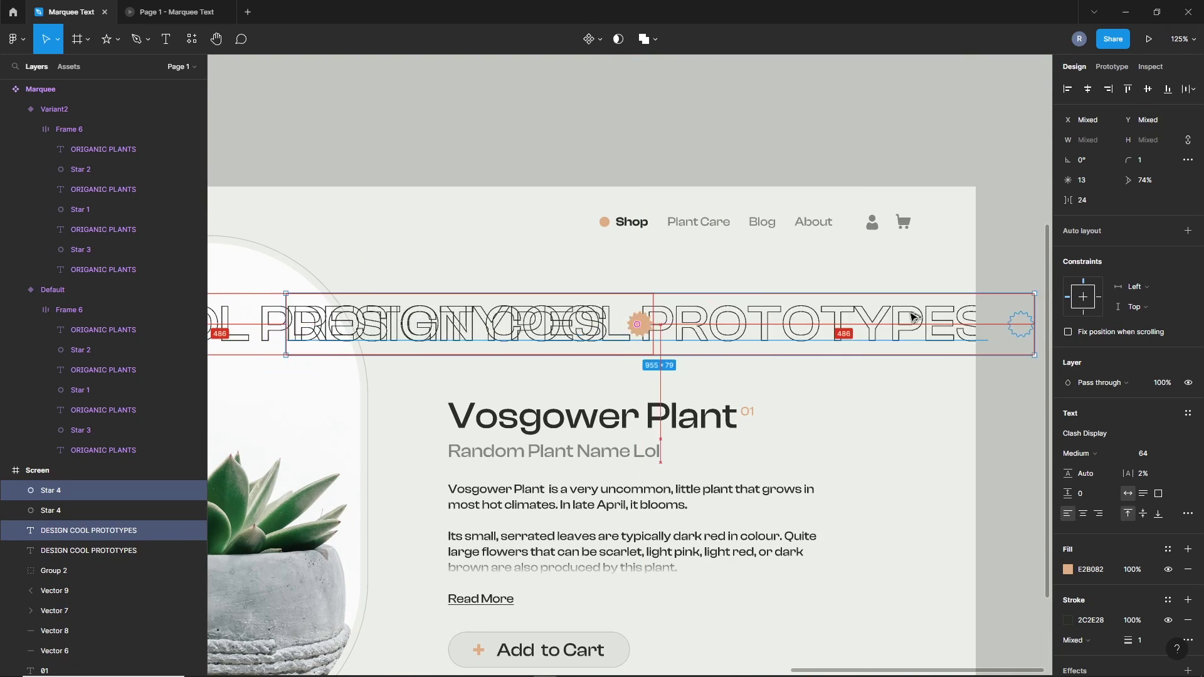
- Duplicate the text and orange star to the right, tighten the gap, and select both pairs
click(640, 325)
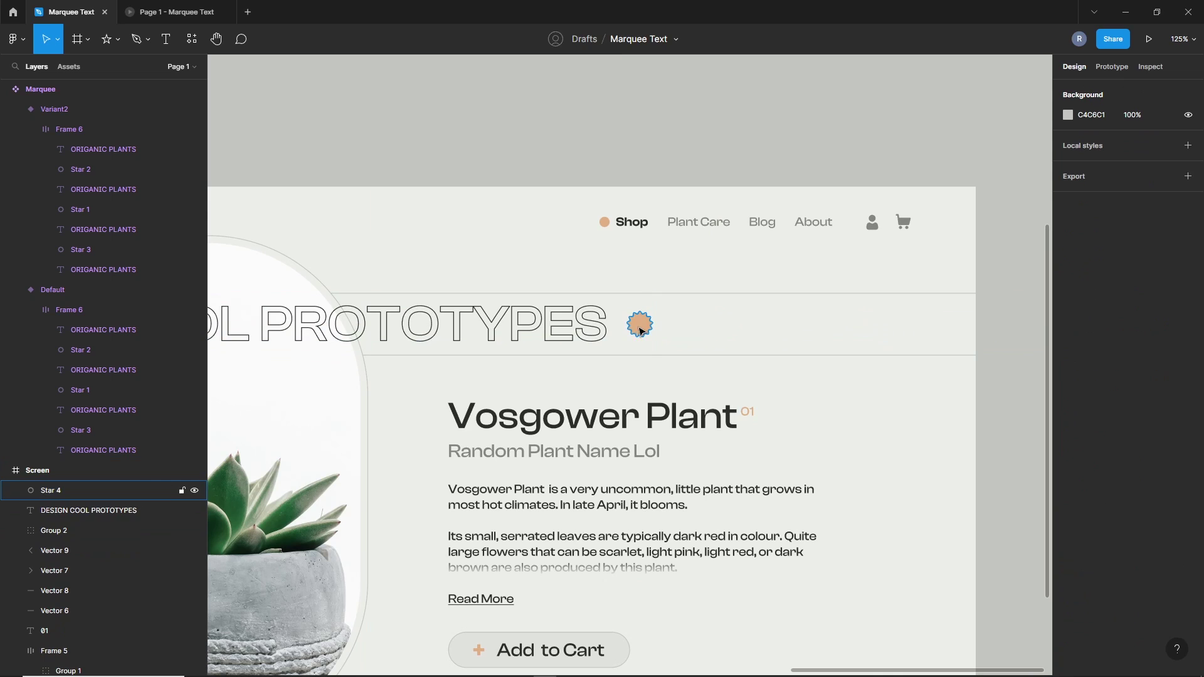
shift+click(527, 324)
scroll(696, 405, down, 3)
alt+drag(343, 370, 753, 368)
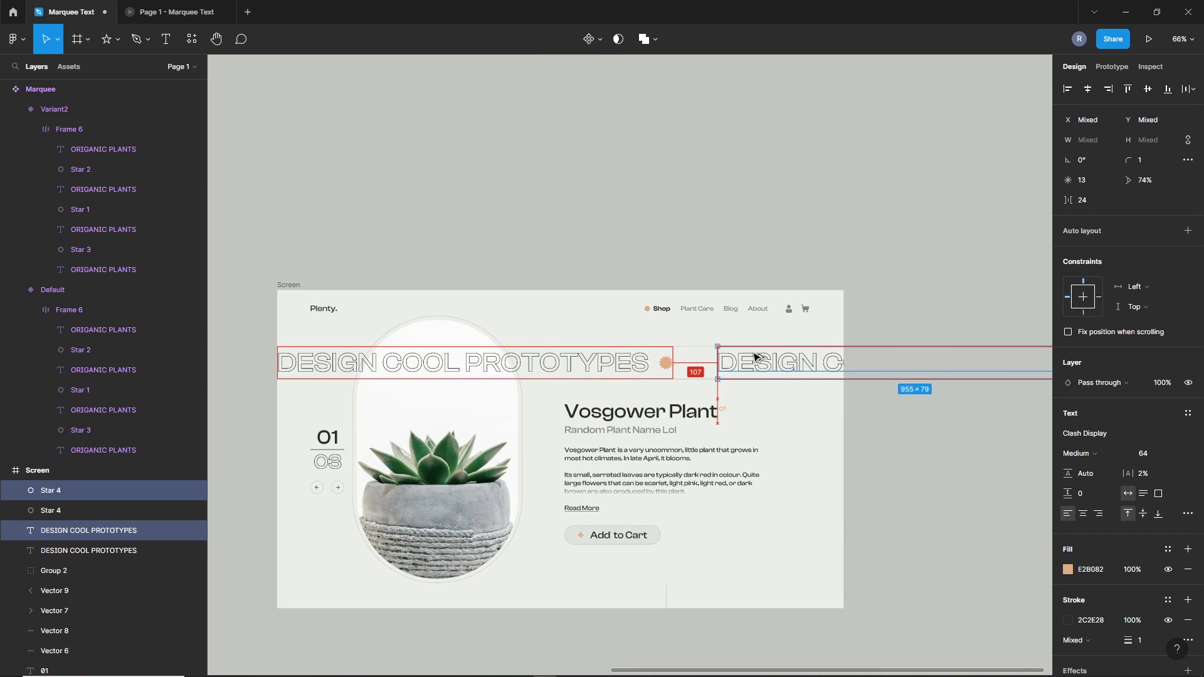
ctrl+scroll(667, 368, up, 5)
key(shift+Left)
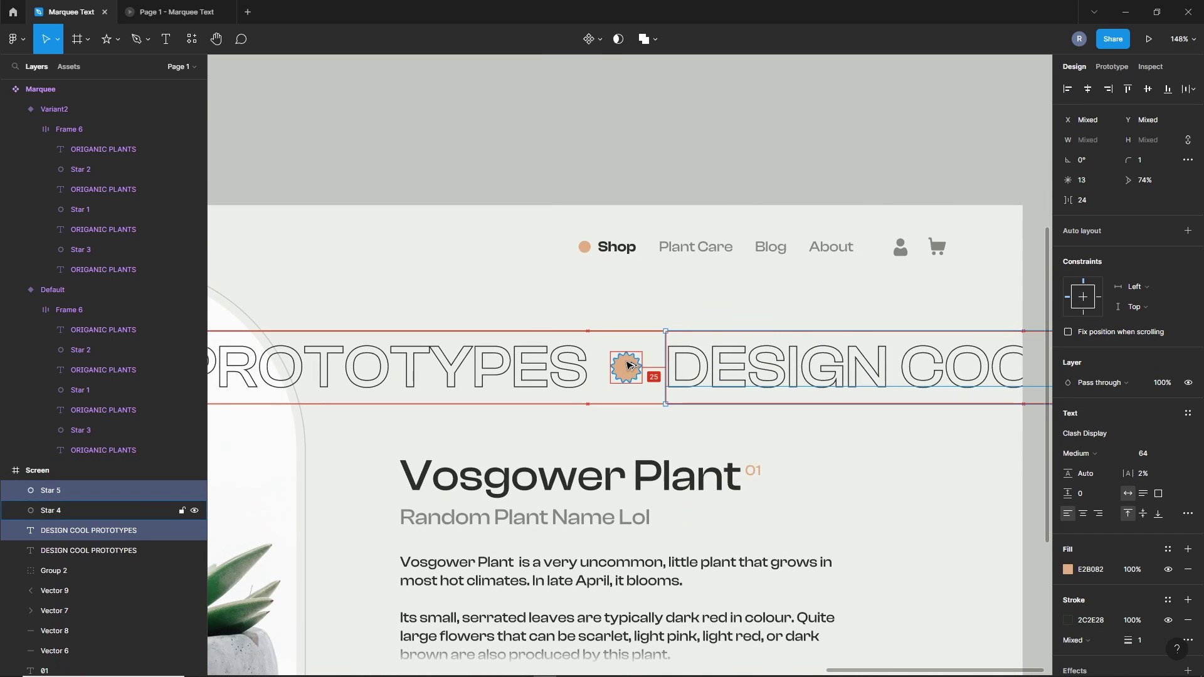
key(shift+Left)
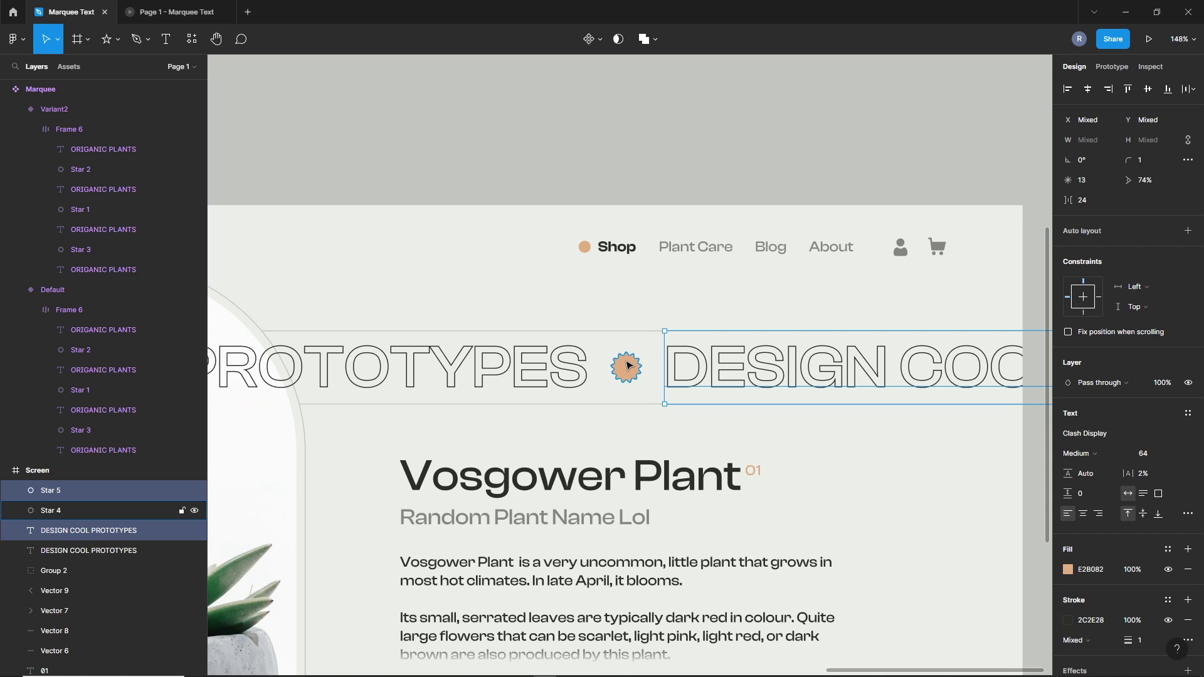
ctrl+scroll(628, 365, down, 3)
ctrl+scroll(646, 385, down, 2)
shift+click(609, 371)
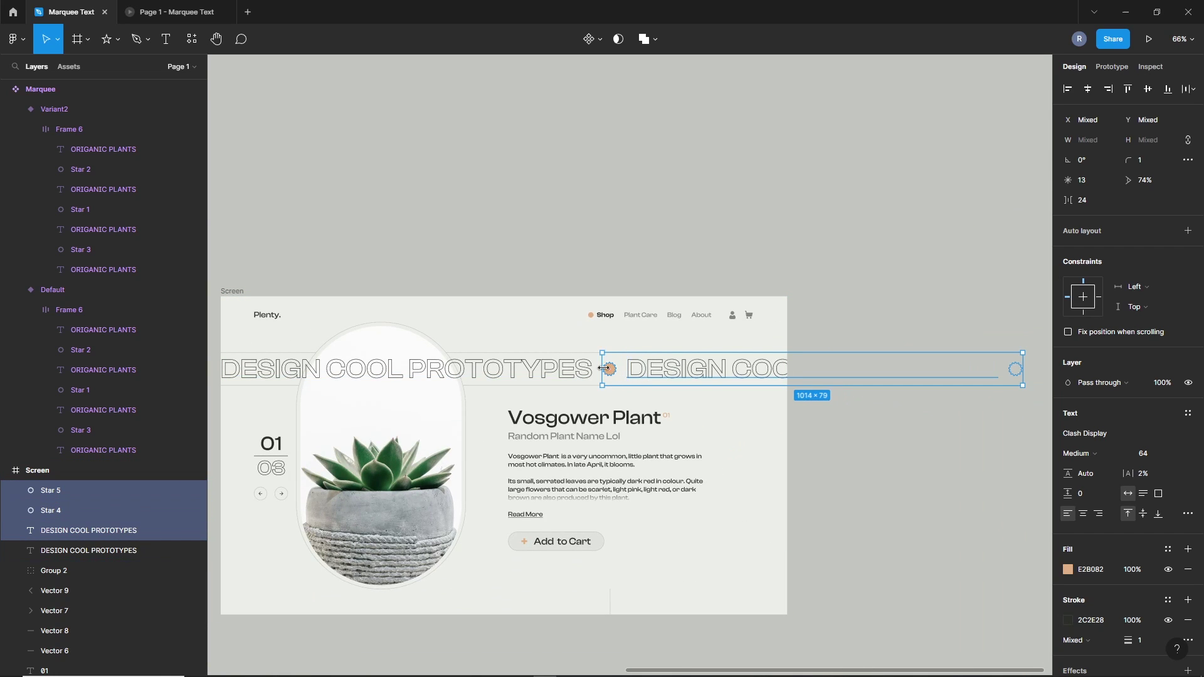
shift+click(546, 375)
drag(532, 411, 629, 379)
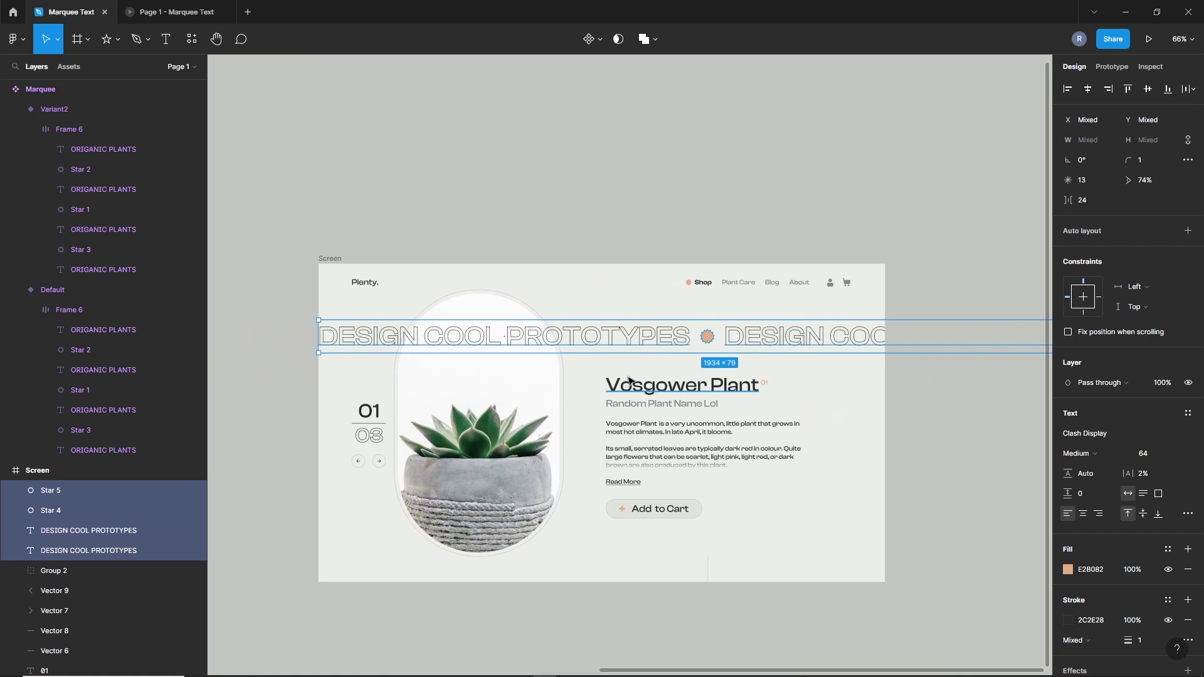
- Wrap the text-and-star pairs in an auto-layout row and duplicate a third pair inside it
key(shift+a)
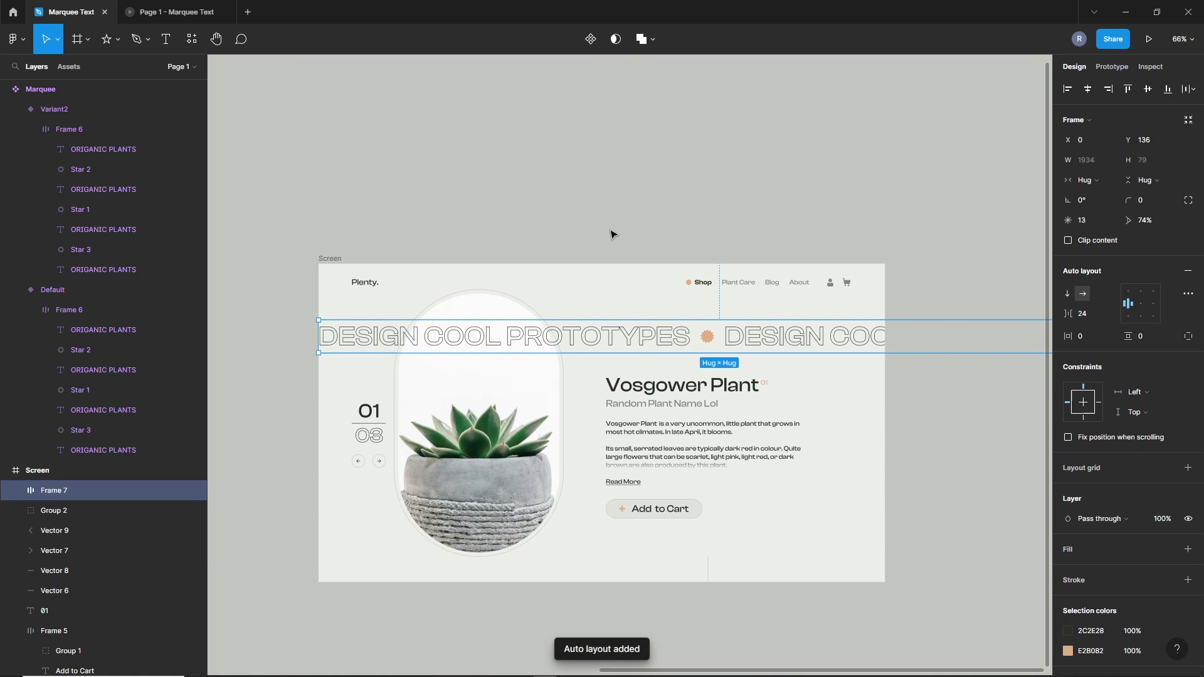
drag(620, 340, 546, 230)
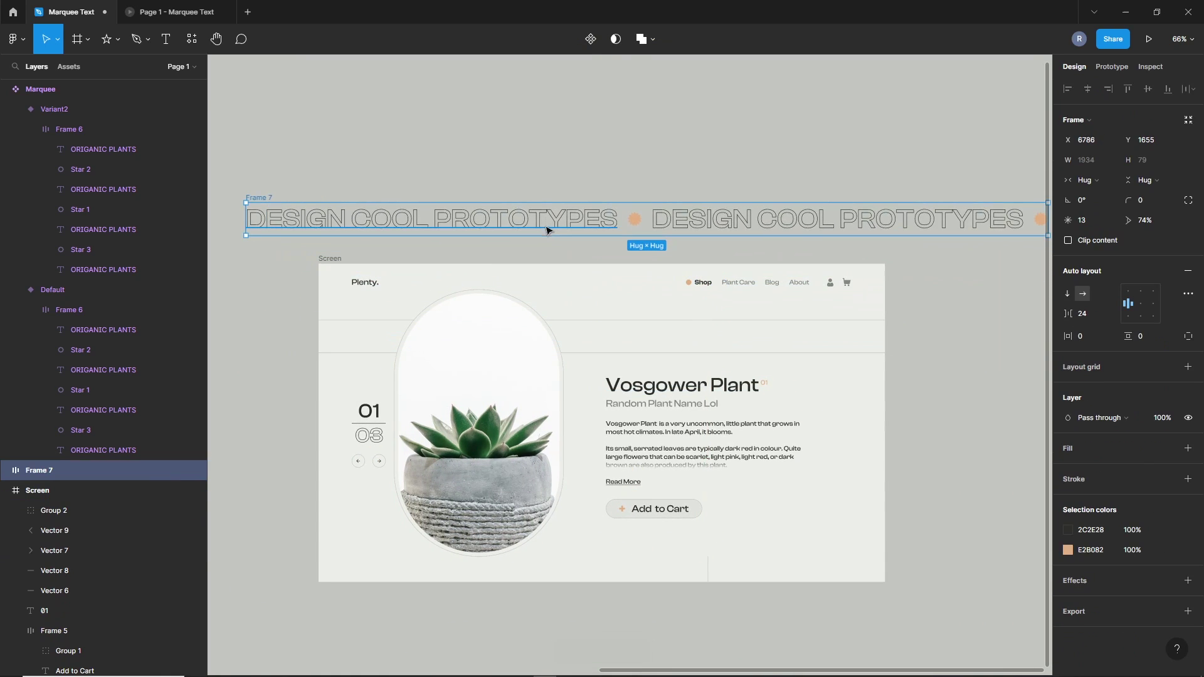
key(ctrl+z)
scroll(536, 333, up, 1)
click(637, 304)
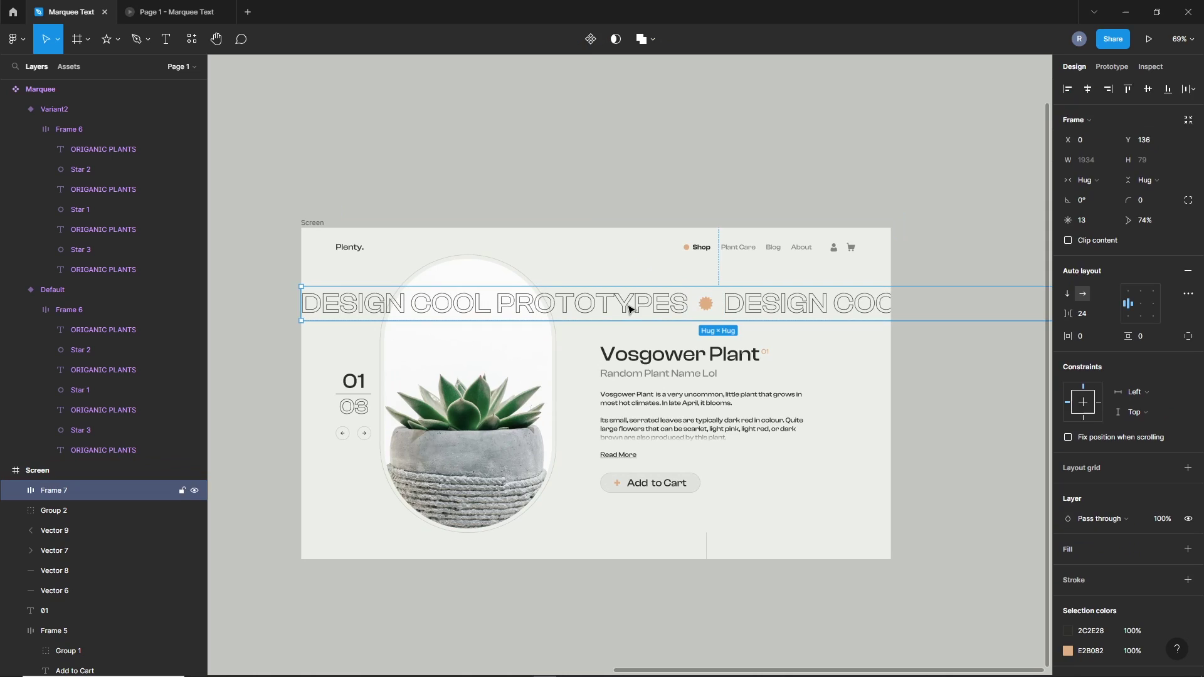
scroll(628, 309, right, 3)
scroll(523, 341, up, 1)
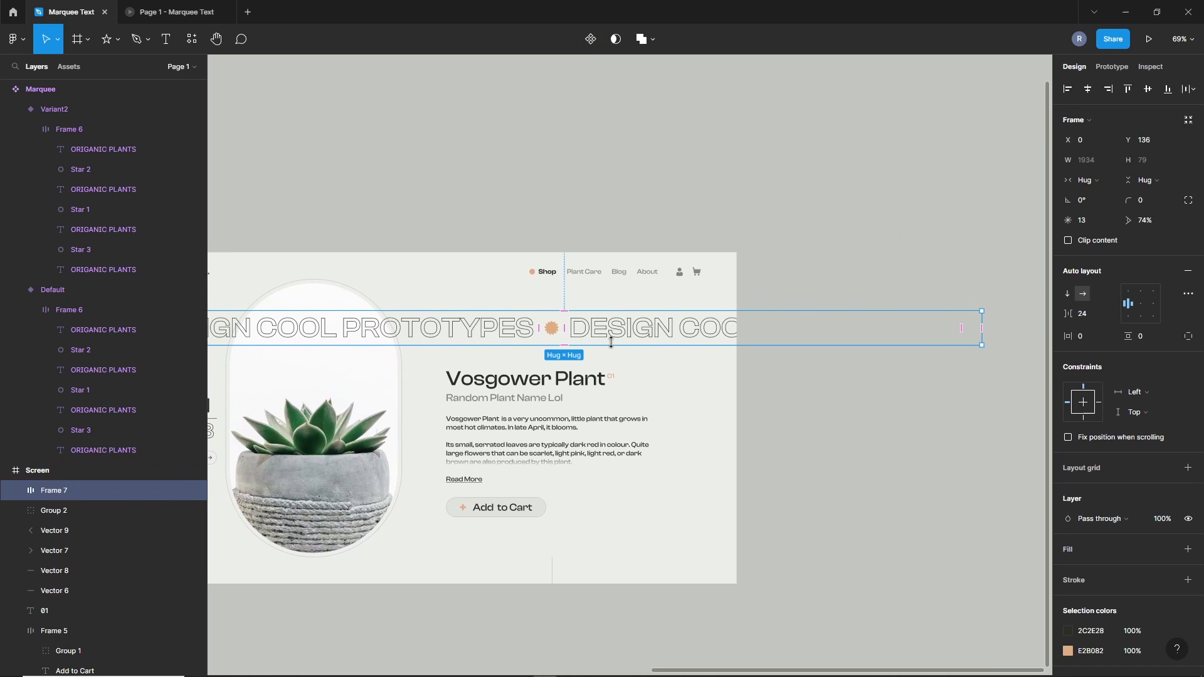
double_click(502, 333)
shift+click(553, 329)
drag(553, 331, 560, 334)
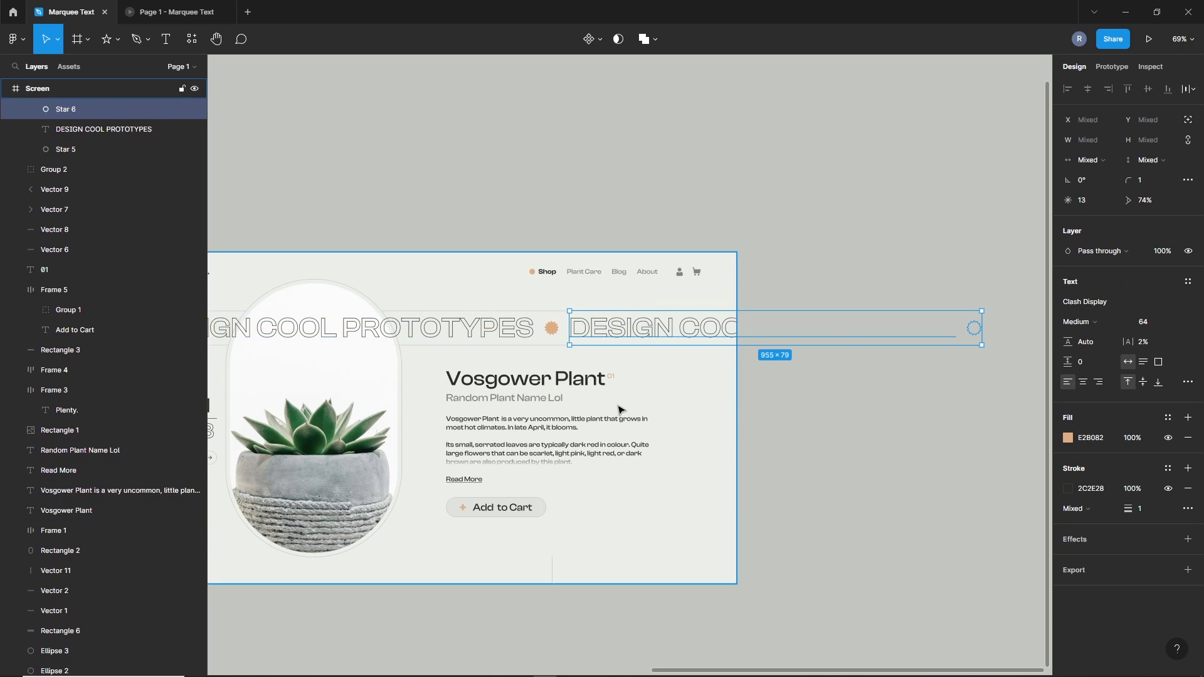
scroll(618, 410, down, 3)
- Move the banner row out of the Screen frame to sit above it
click(712, 401)
click(537, 368)
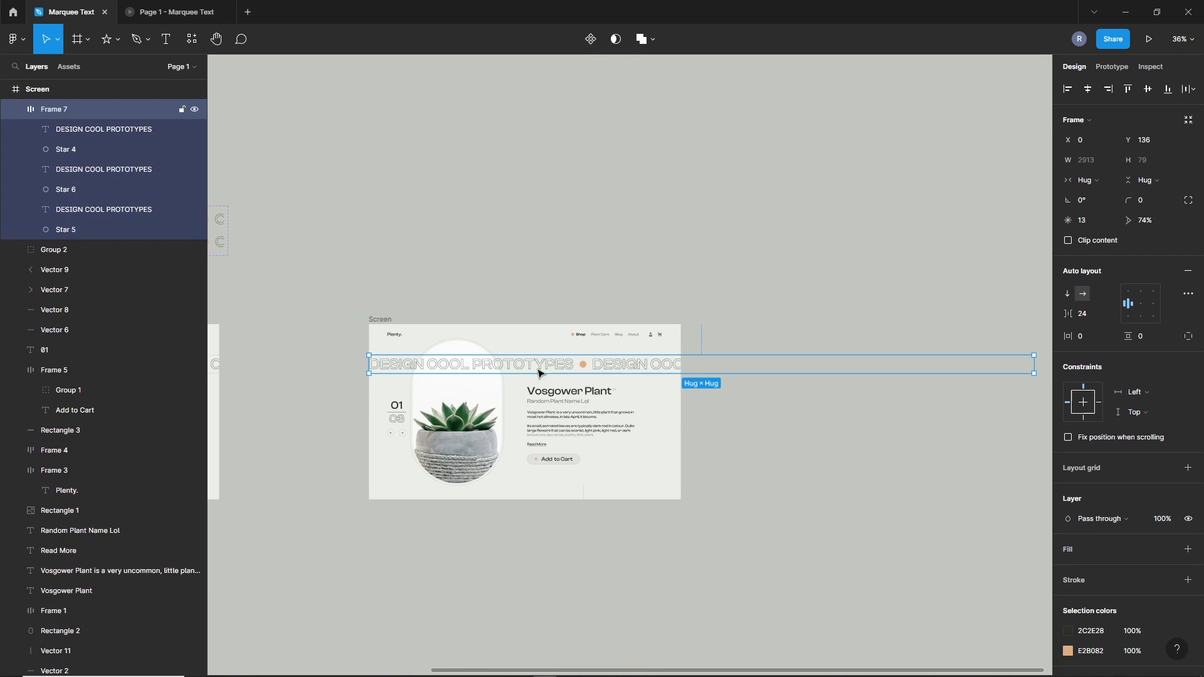
drag(498, 346, 482, 242)
click(479, 225)
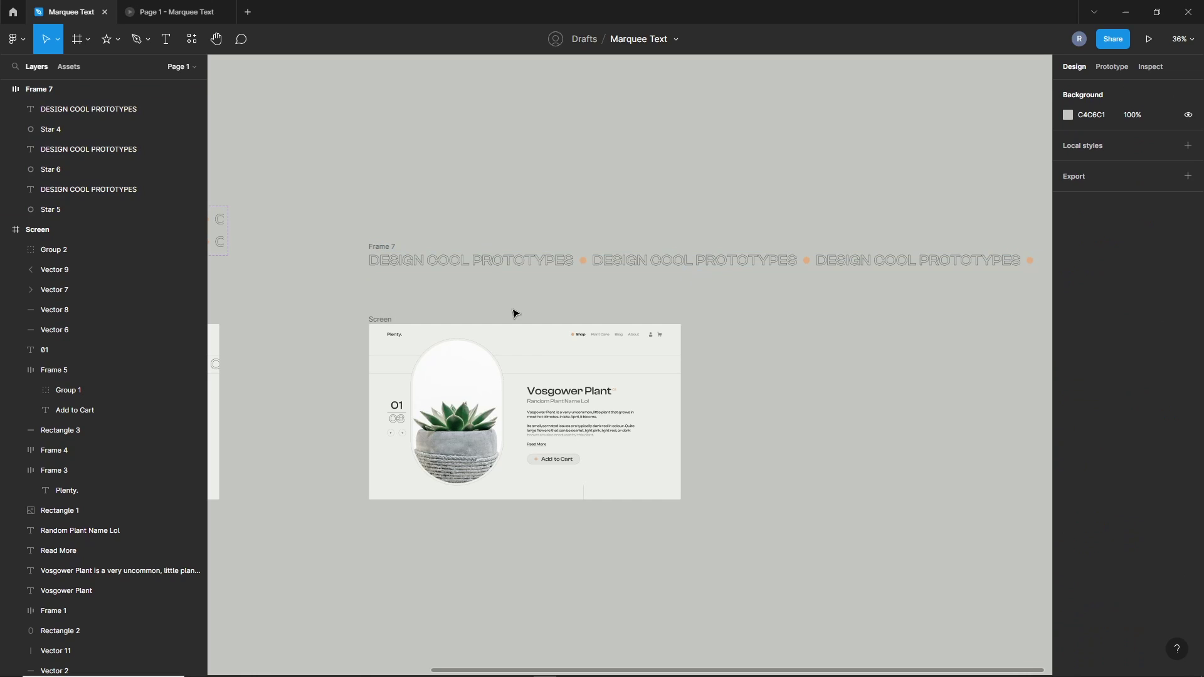
click(381, 250)
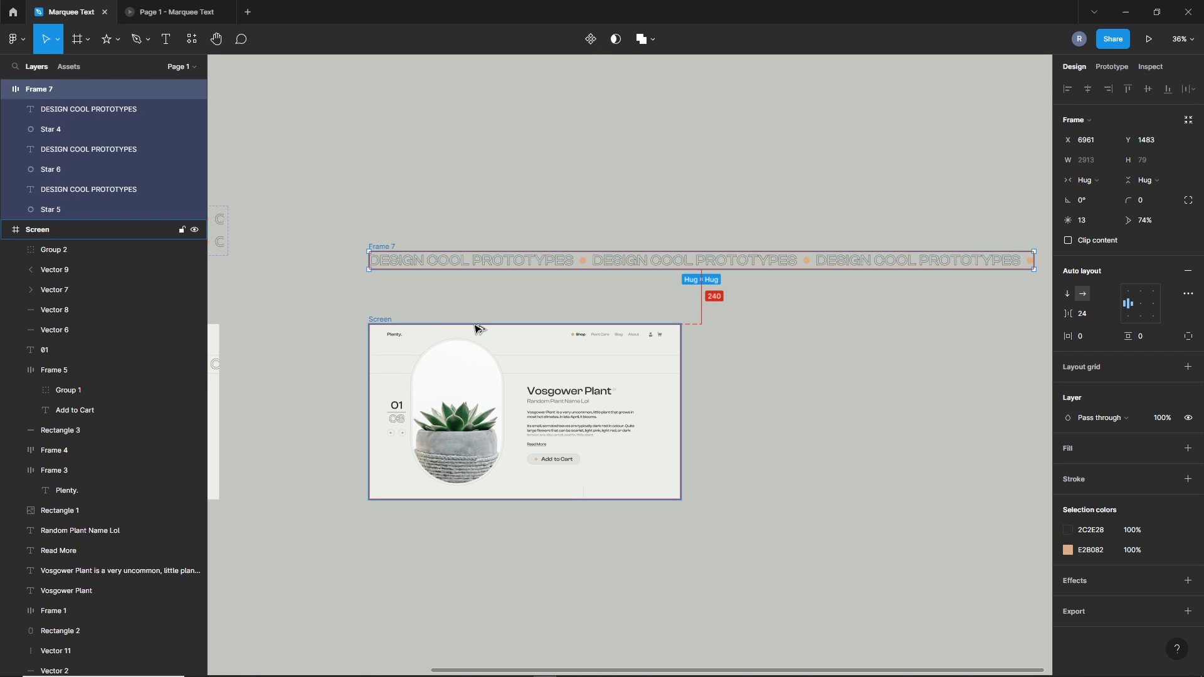
- Frame the banner row with Ctrl+Alt+G, narrow it to 1366 px, and enable Clip content
key(ctrl+alt+g)
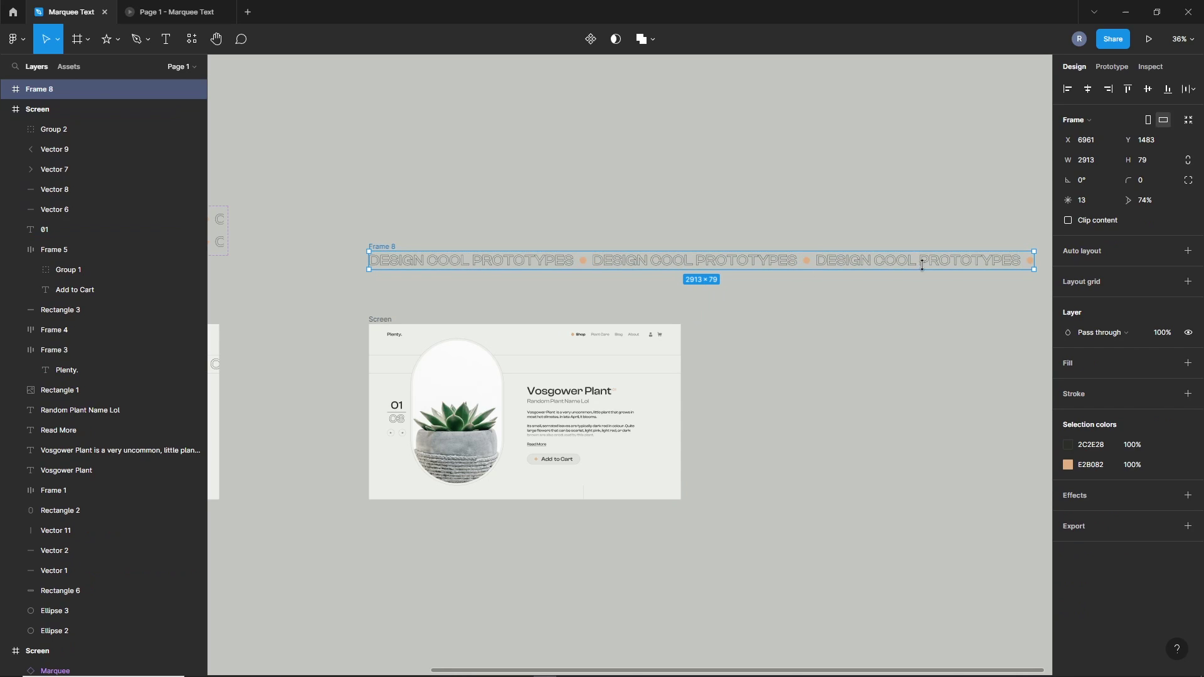
drag(1033, 259, 691, 270)
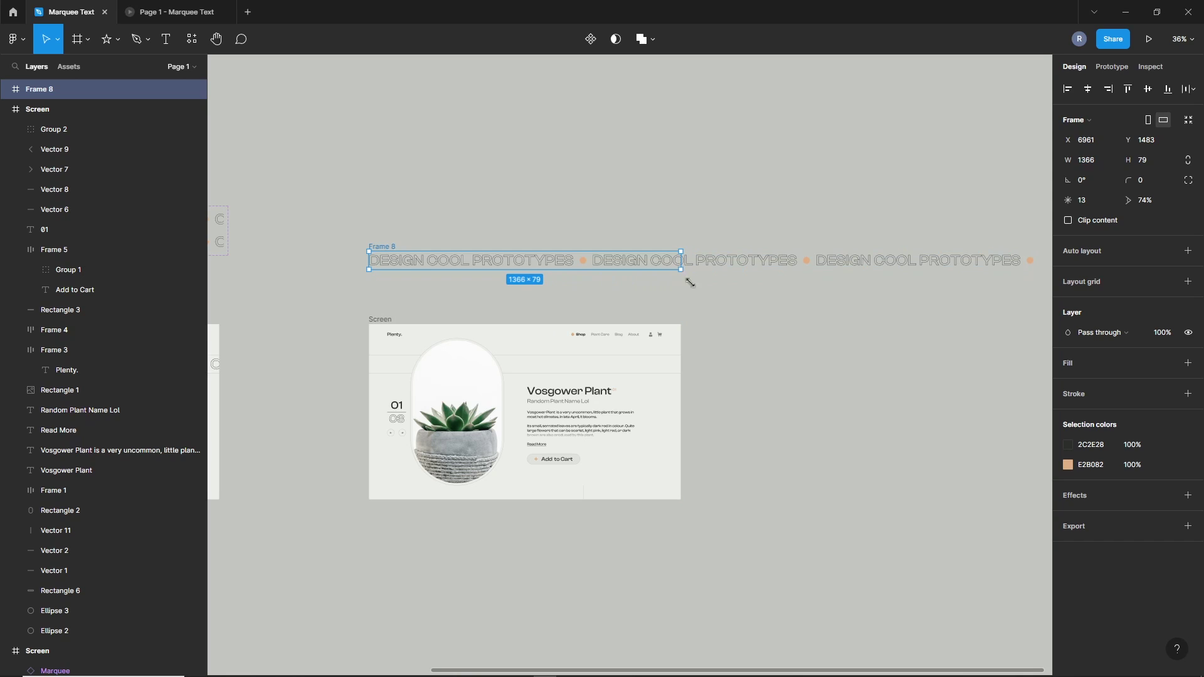
click(612, 315)
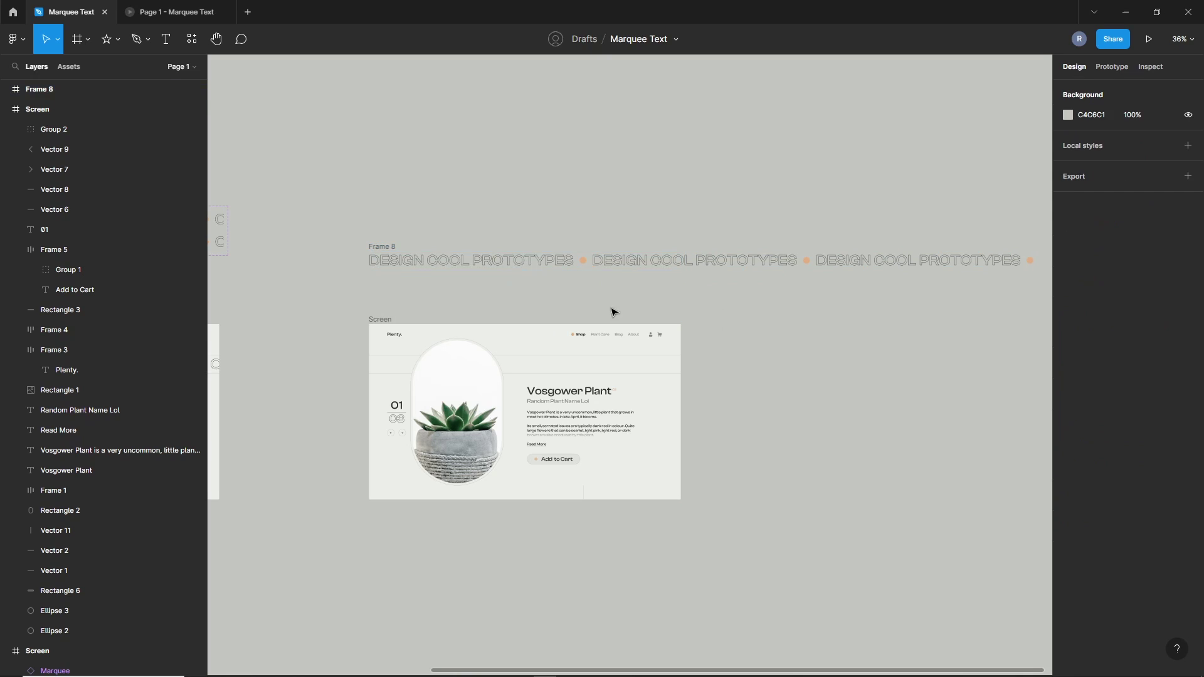
click(381, 250)
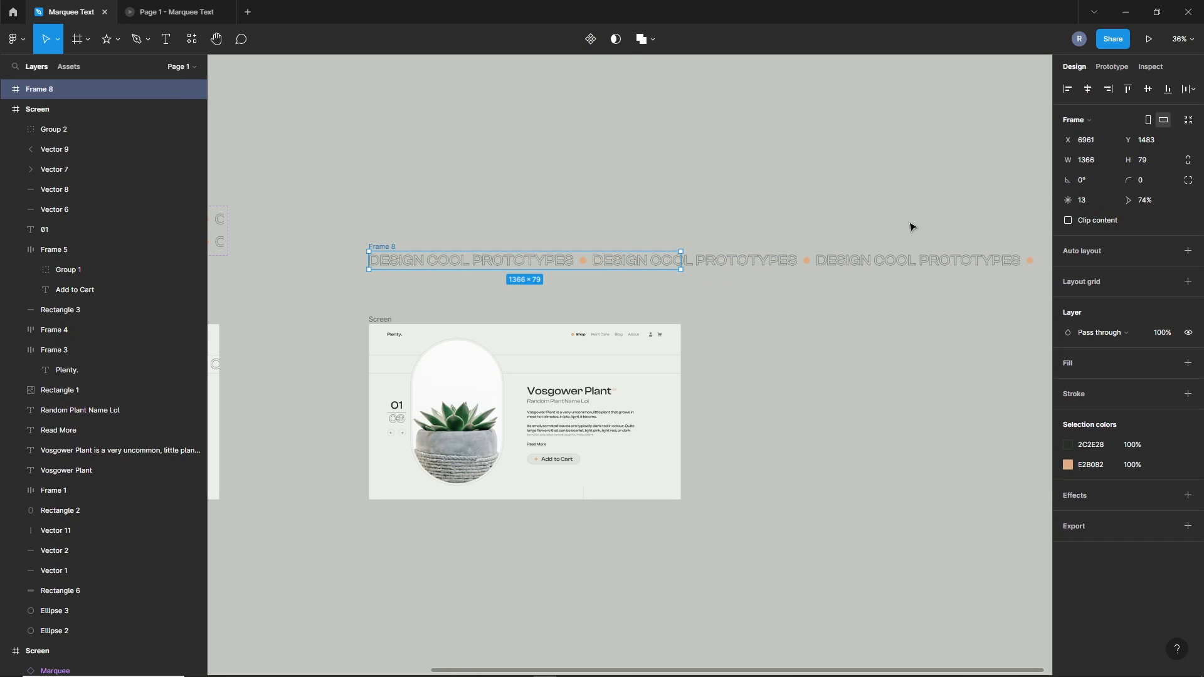
click(1068, 220)
scroll(409, 266, up, 1)
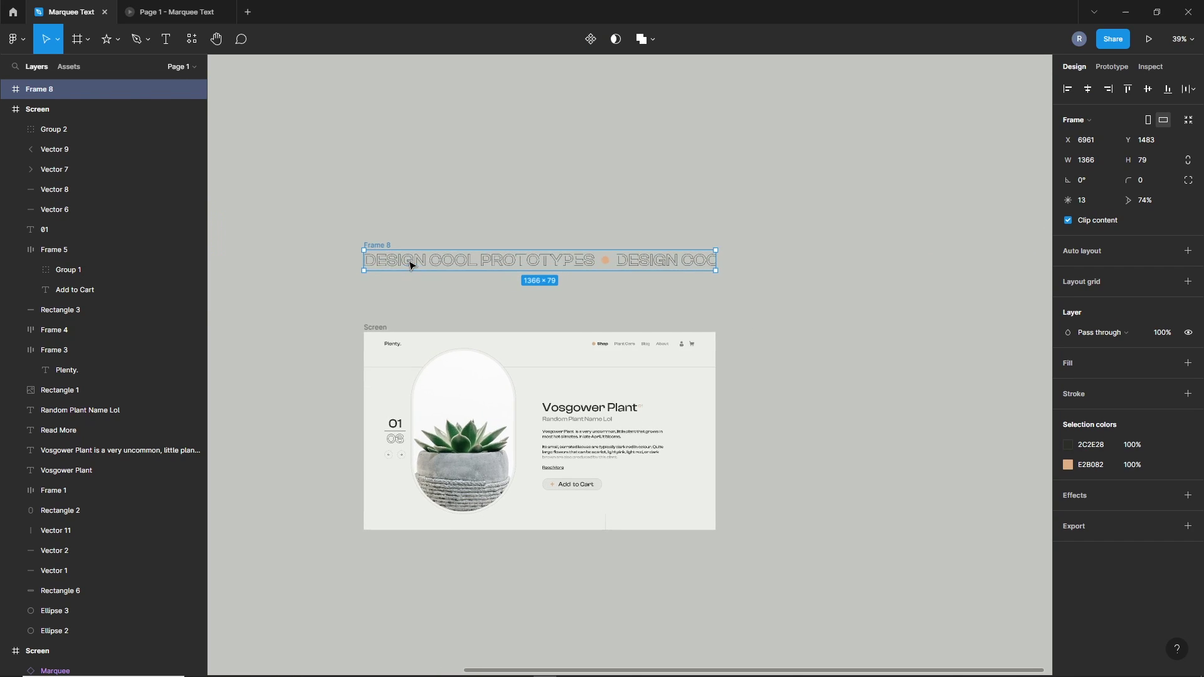
scroll(411, 269, up, 5)
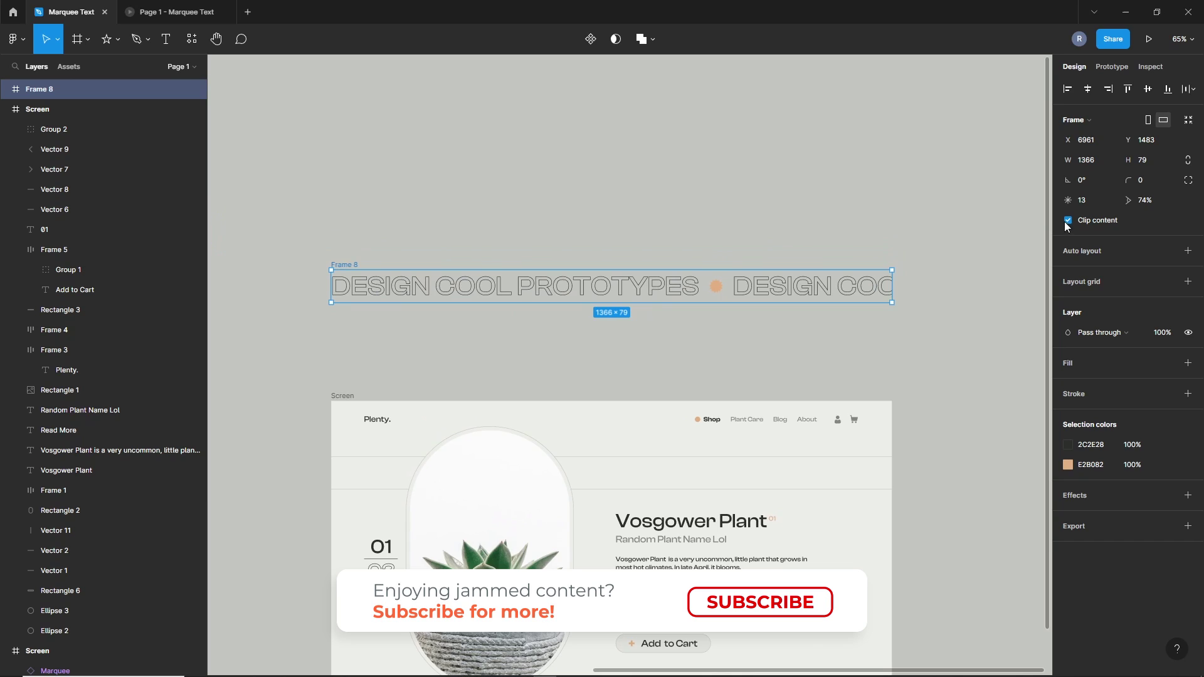
scroll(451, 200, down, 1)
click(450, 201)
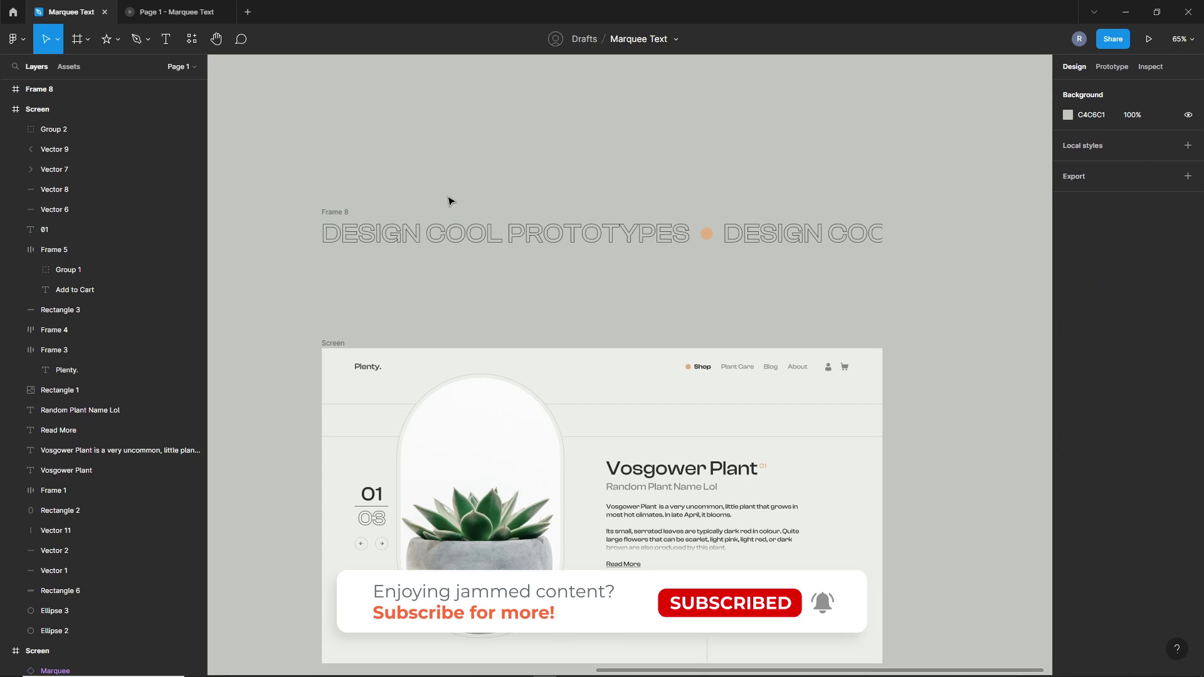
scroll(448, 201, up, 1)
- Make the banner frame a component, move it up, and add Variant2
click(344, 256)
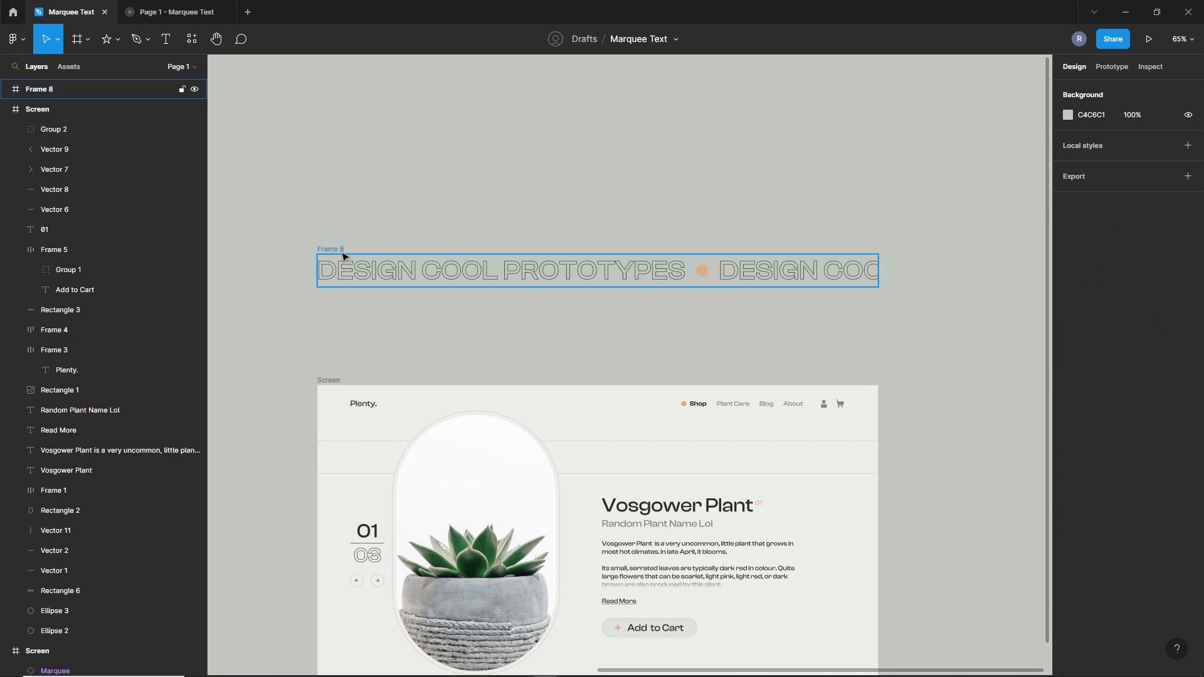
click(588, 39)
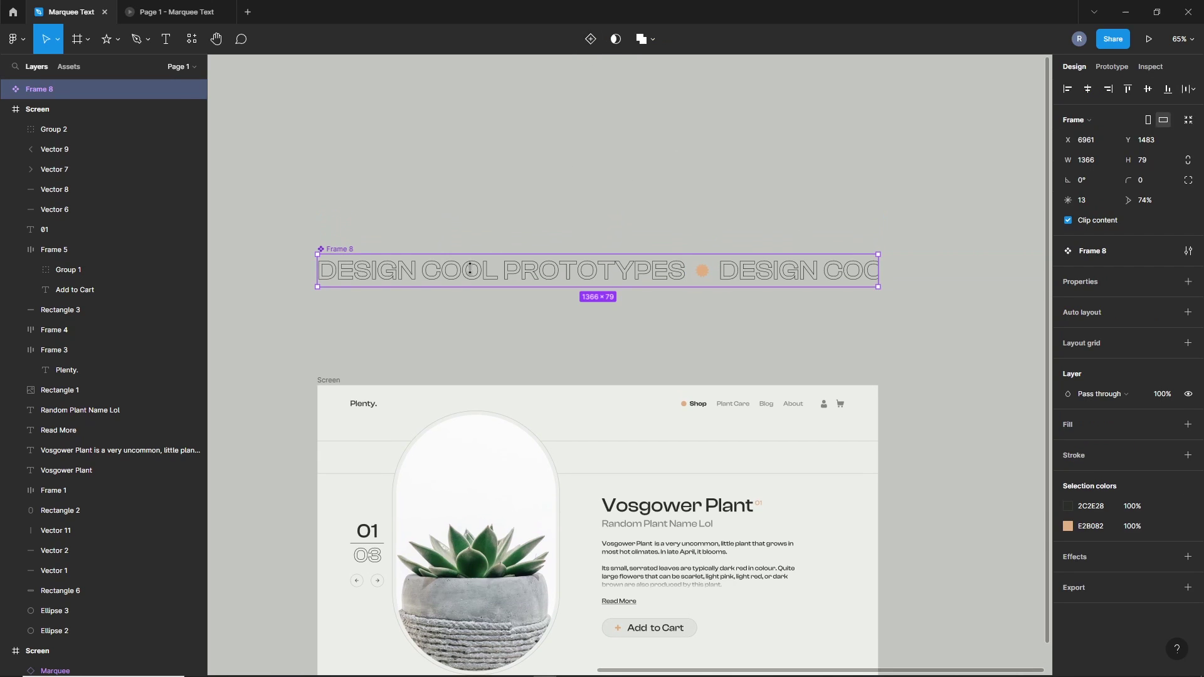
drag(337, 252, 338, 201)
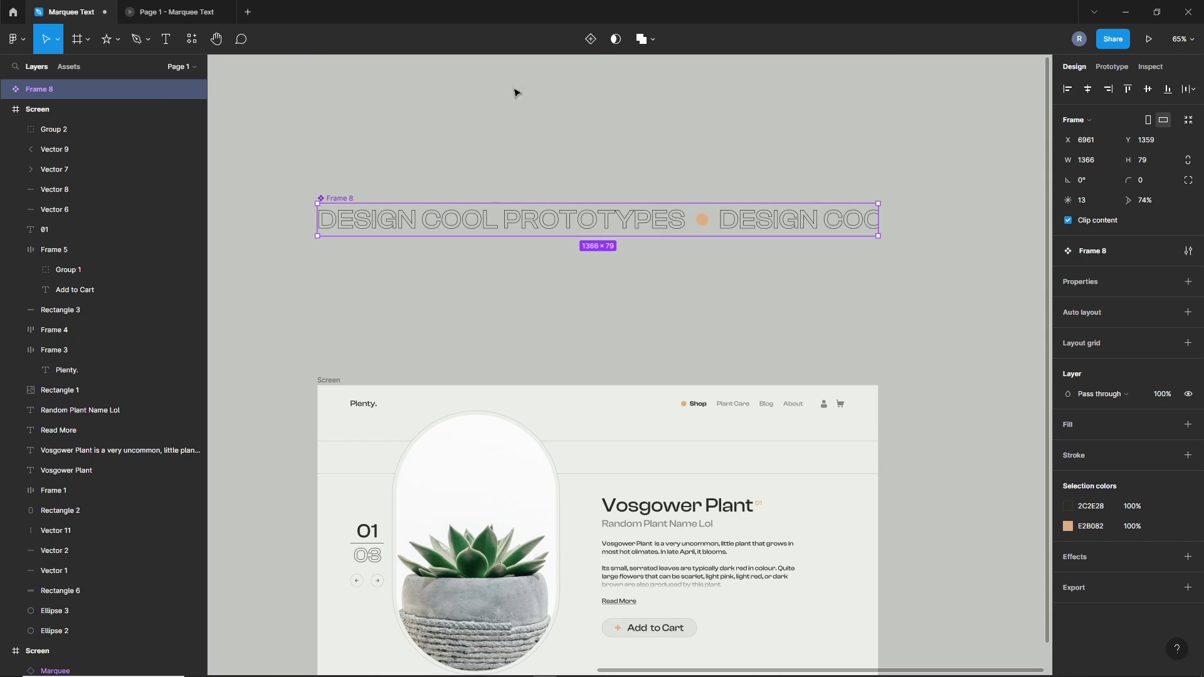
click(590, 39)
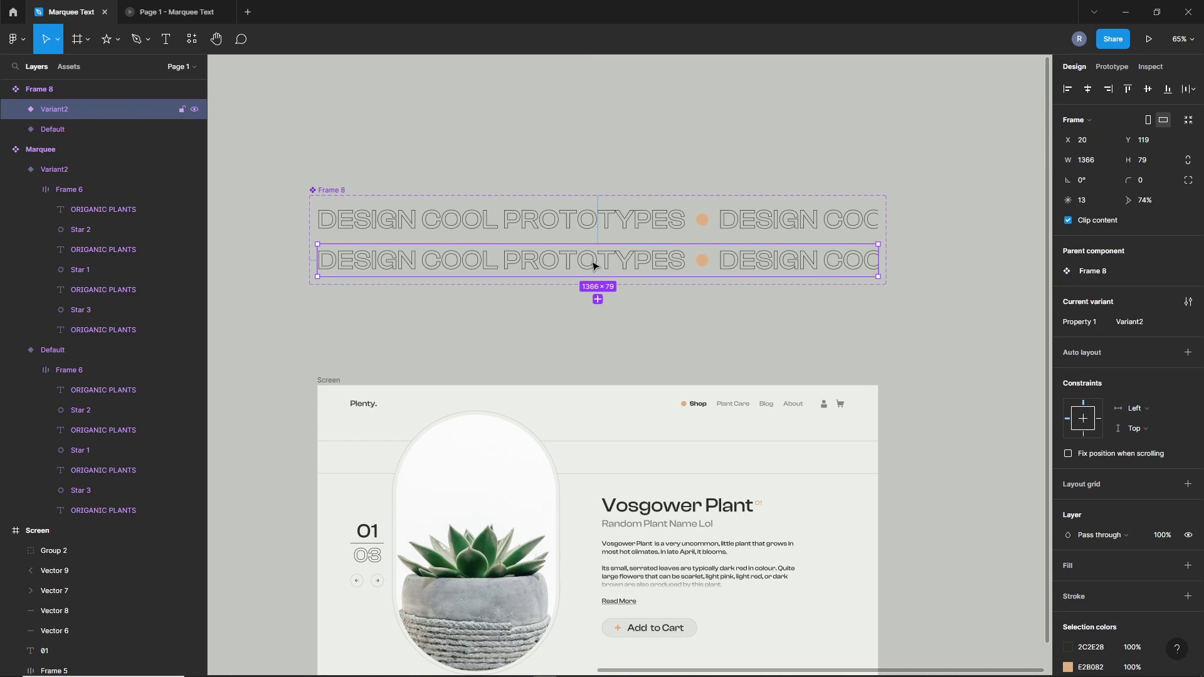
- Slide Variant2's Frame 7 row left to about X -978, aligning its text with Default
double_click(593, 266)
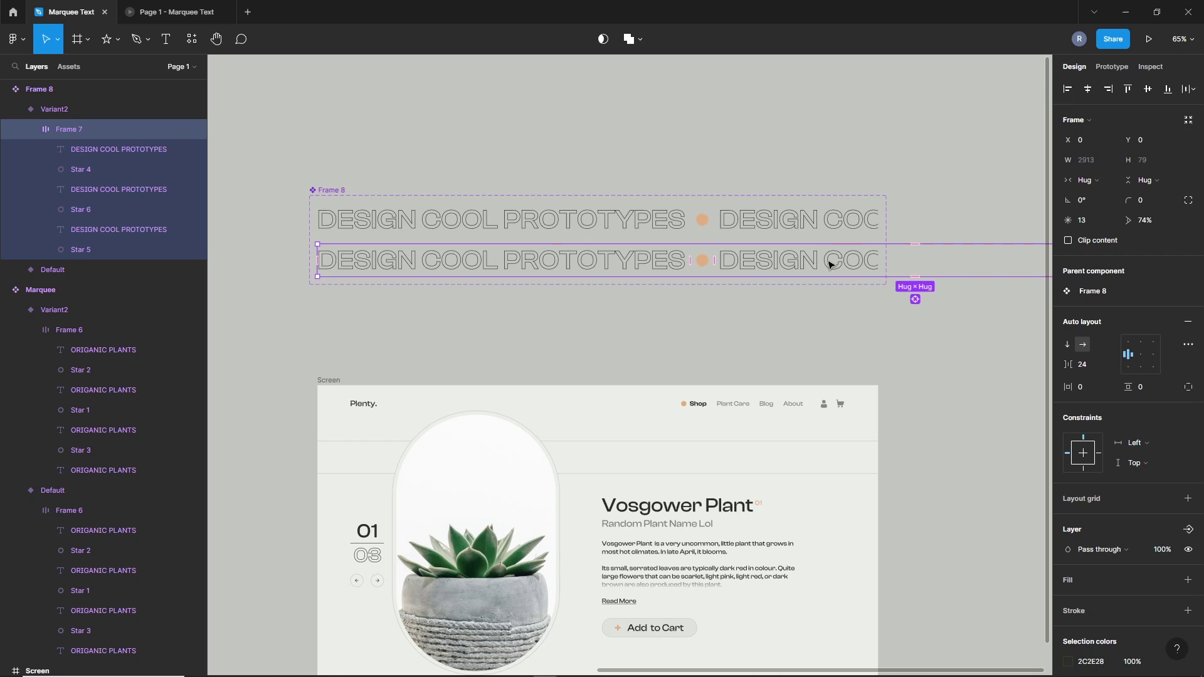
drag(830, 266, 496, 260)
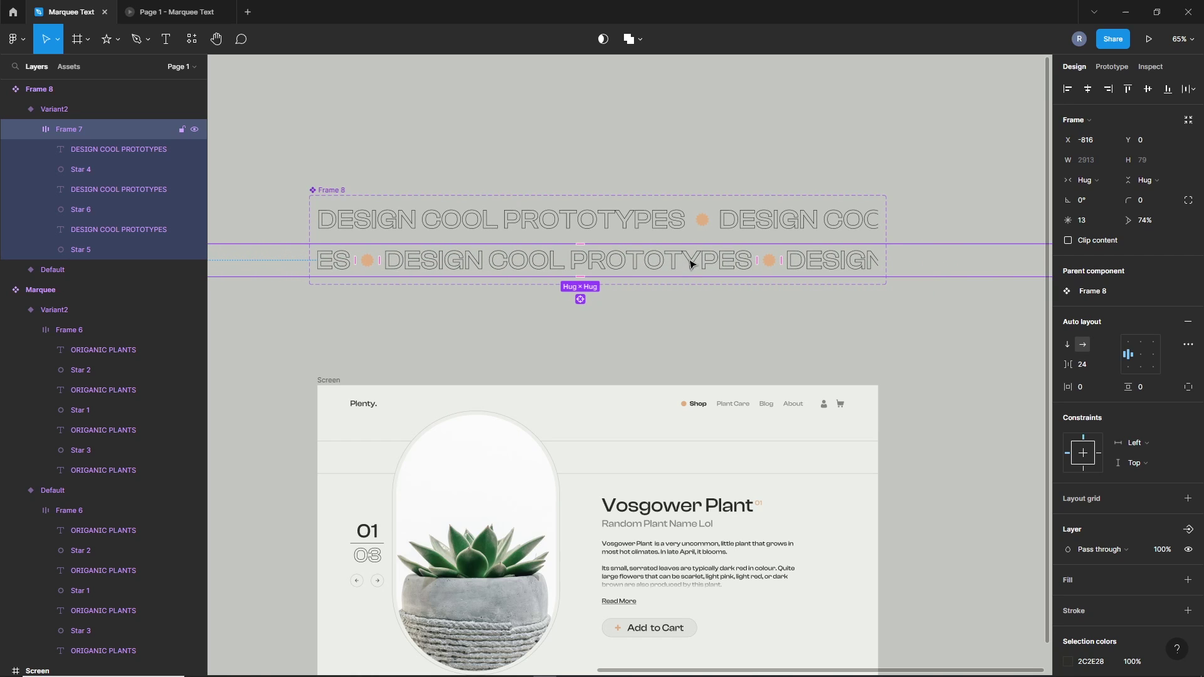
drag(690, 264, 626, 261)
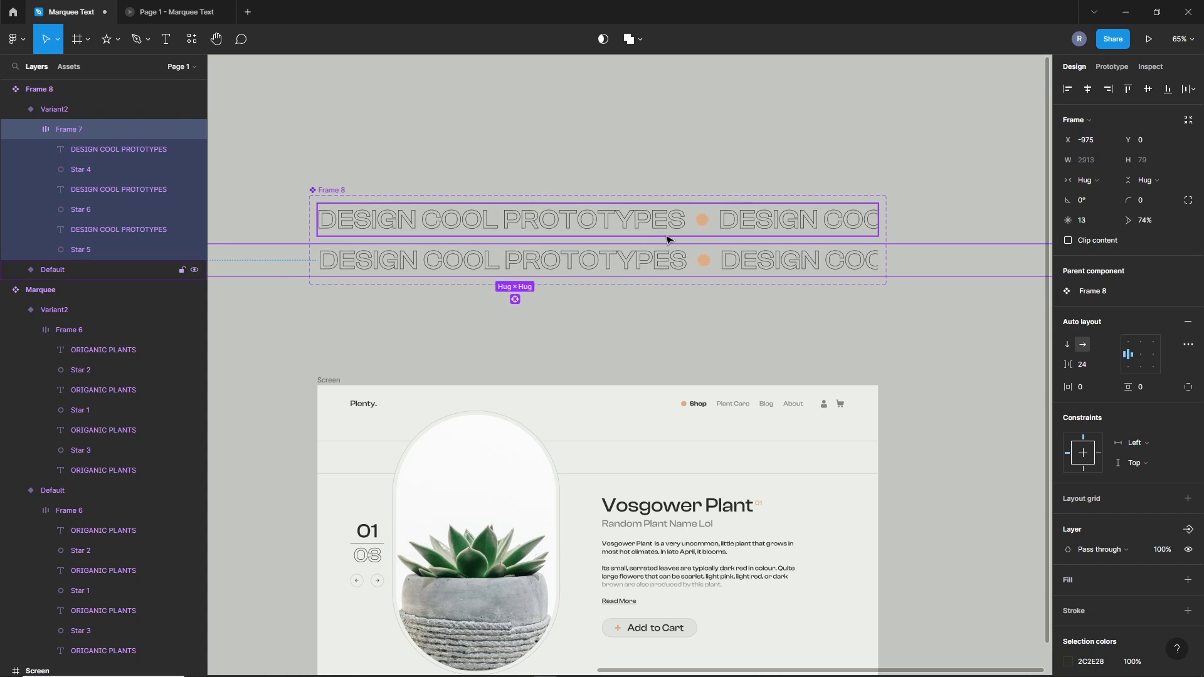
scroll(611, 254, up, 2)
scroll(228, 260, up, 3)
scroll(229, 261, up, 3)
scroll(358, 282, up, 2)
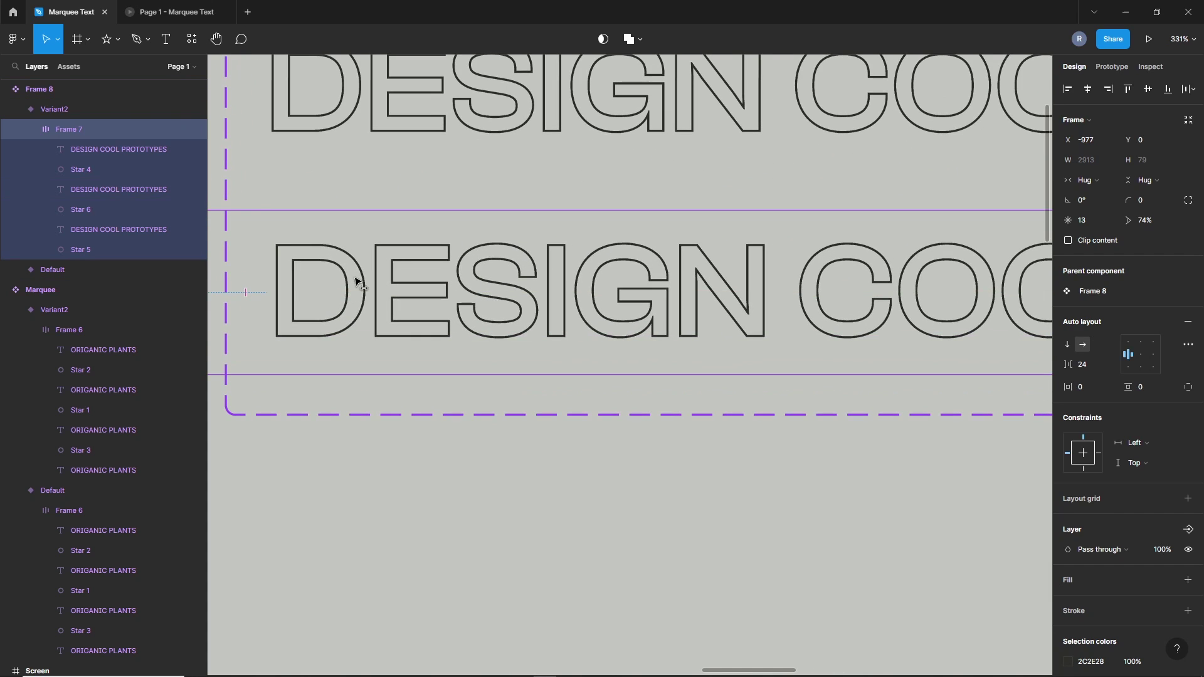
scroll(353, 283, down, 5)
scroll(730, 291, right, 3)
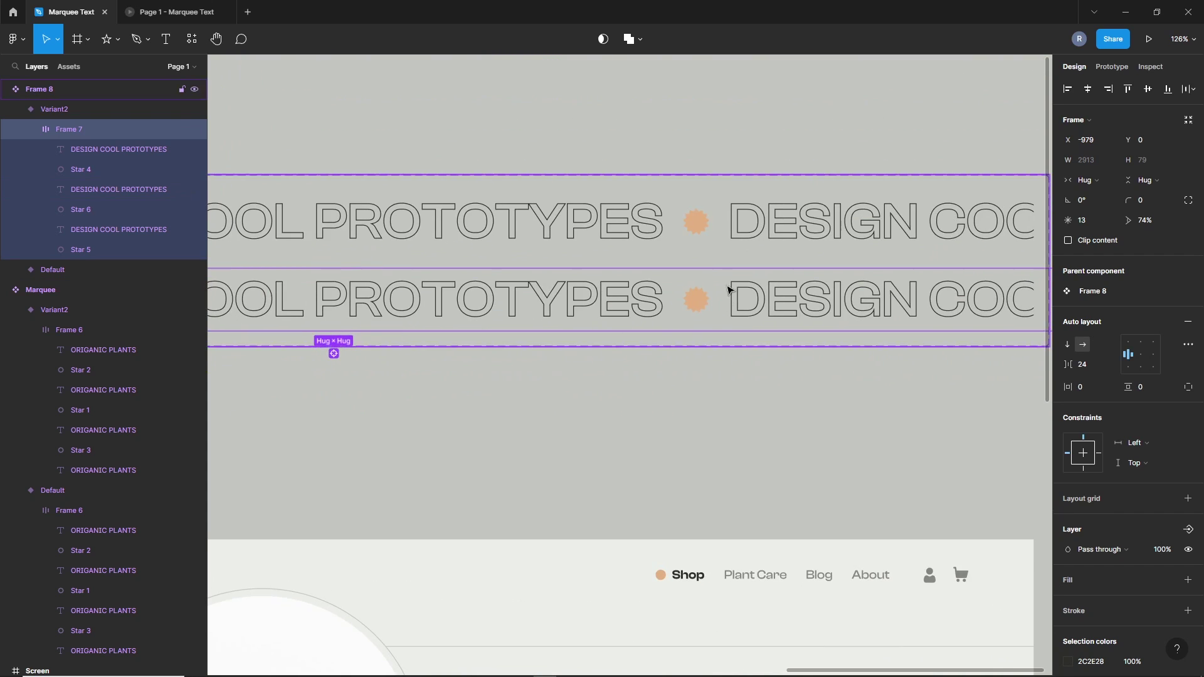
scroll(728, 290, up, 5)
drag(664, 316, 656, 327)
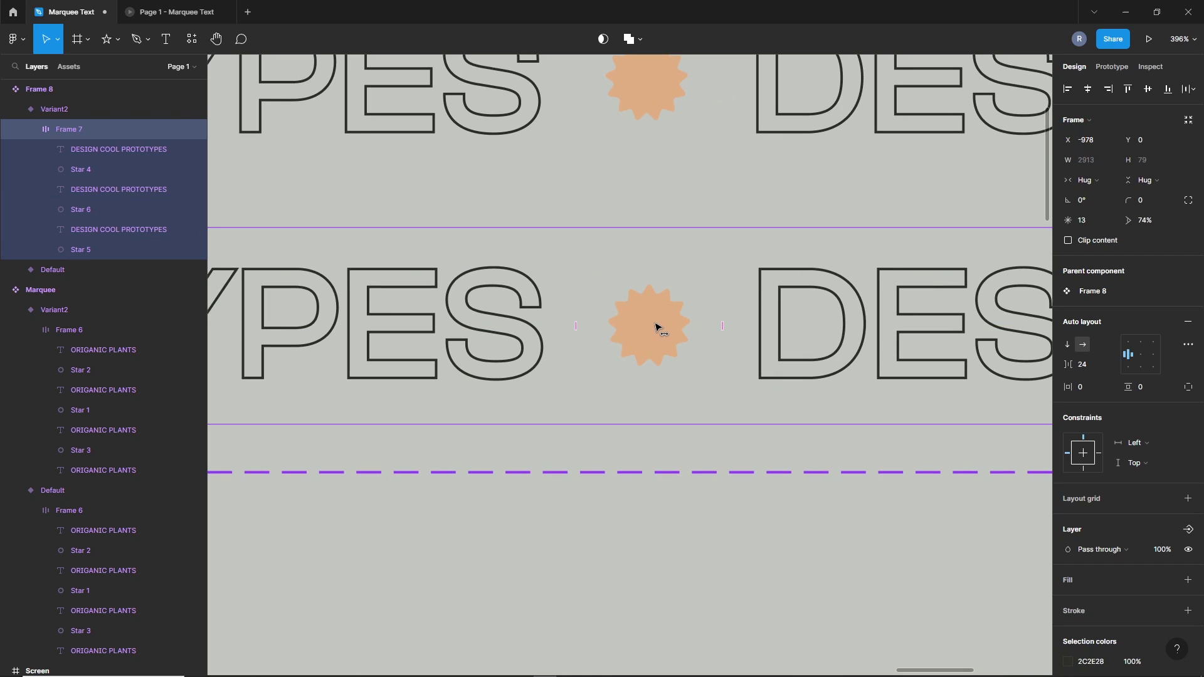
scroll(656, 328, down, 2)
scroll(646, 404, down, 2)
scroll(659, 392, down, 2)
scroll(669, 451, down, 1)
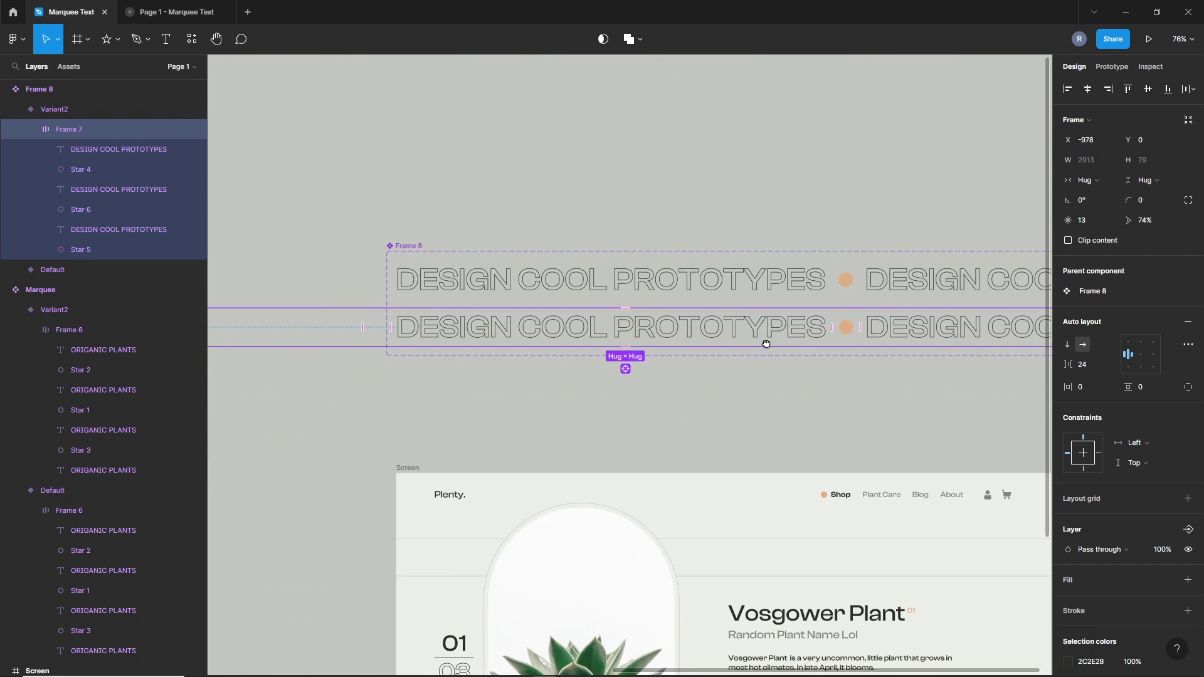
scroll(758, 344, right, 2)
scroll(701, 358, down, 3)
- Connect the Default variant to Variant2 with an After delay trigger of 1 ms
click(564, 363)
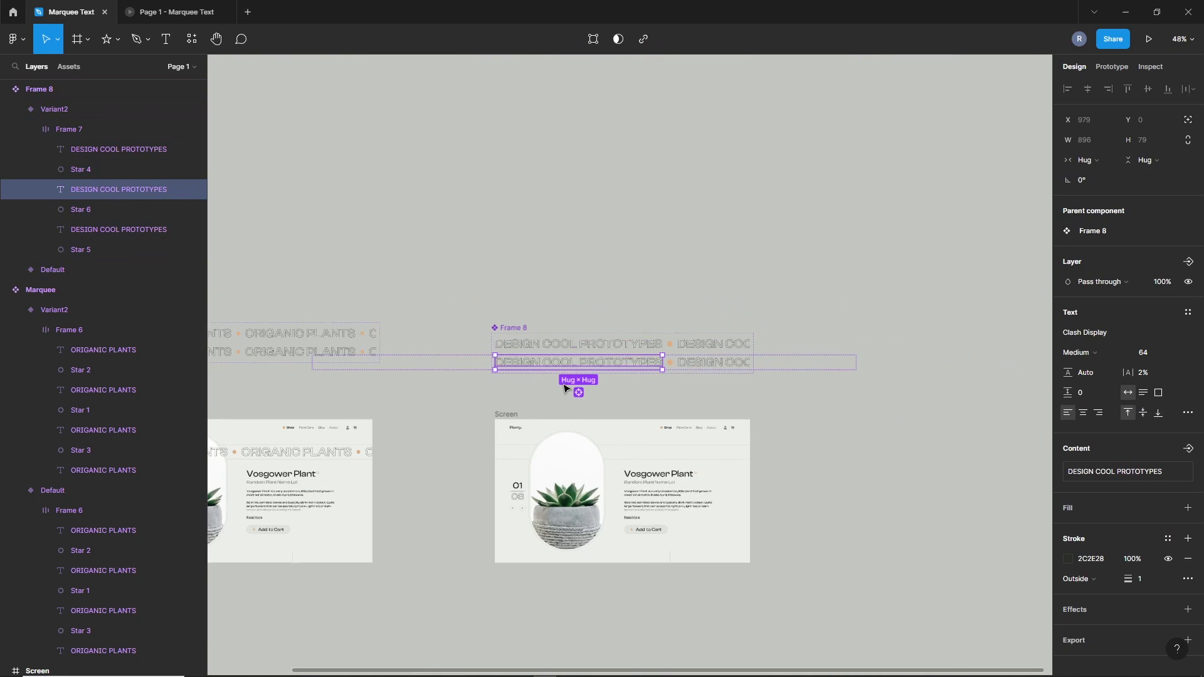
scroll(583, 376, up, 3)
scroll(752, 301, right, 2)
click(1111, 66)
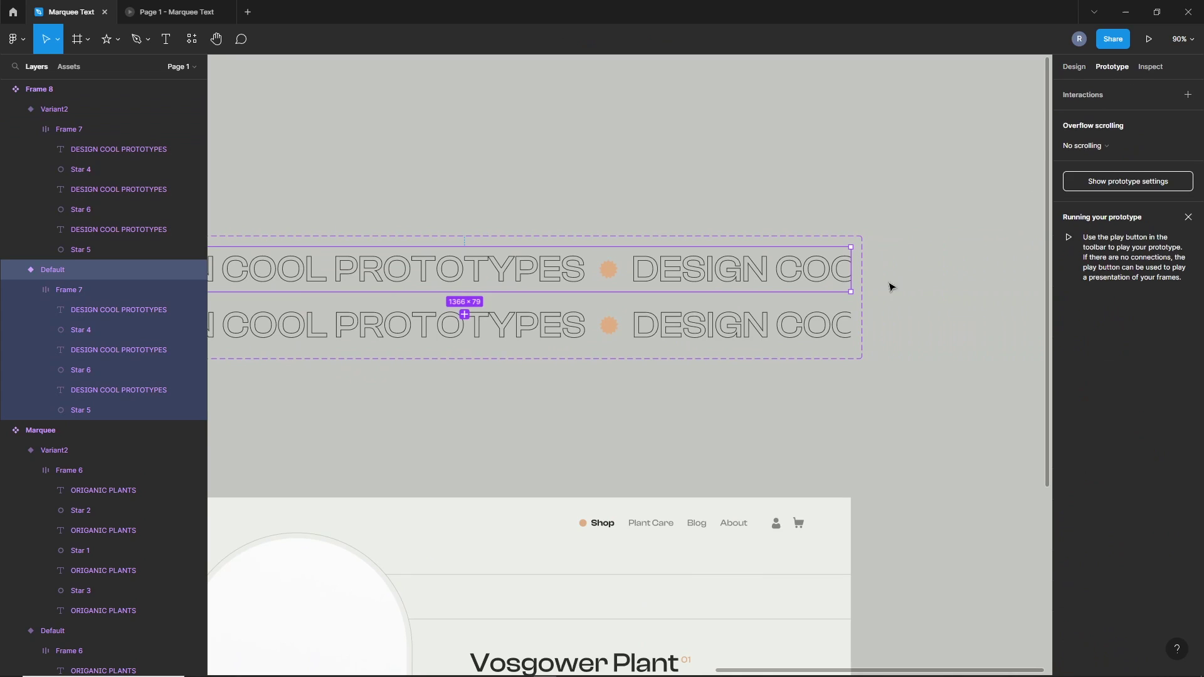
mouse_move(852, 270)
mouse_down()
mouse_move(879, 310)
mouse_move(713, 316)
mouse_up()
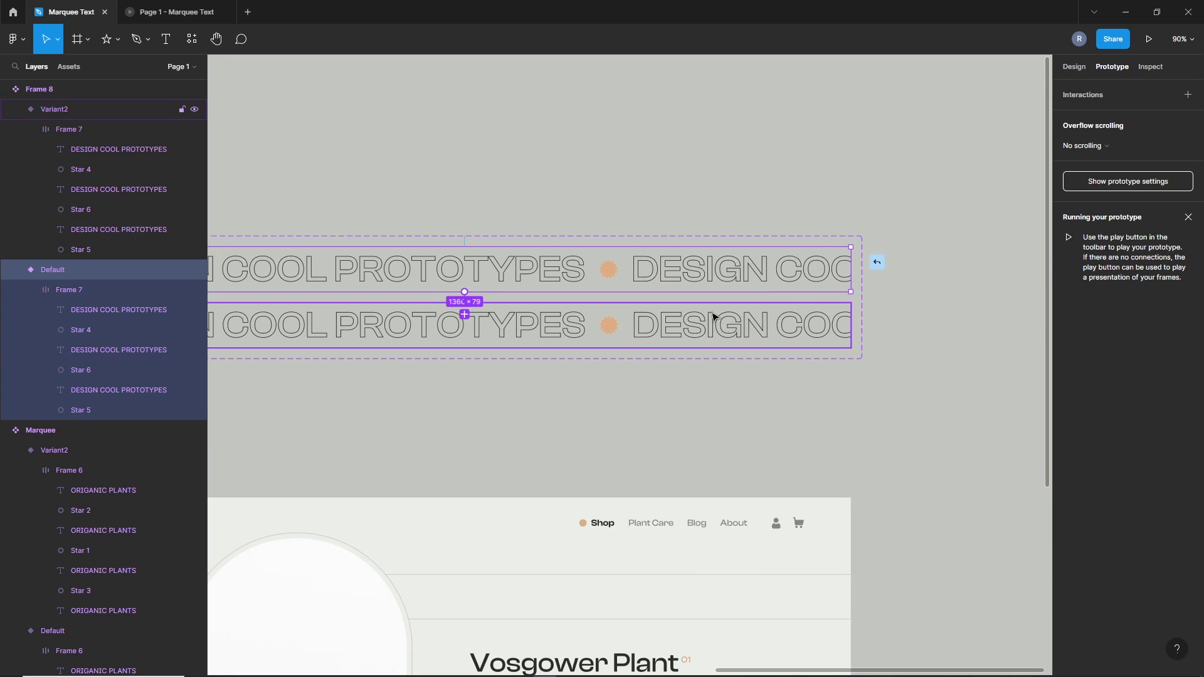
drag(463, 314, 463, 273)
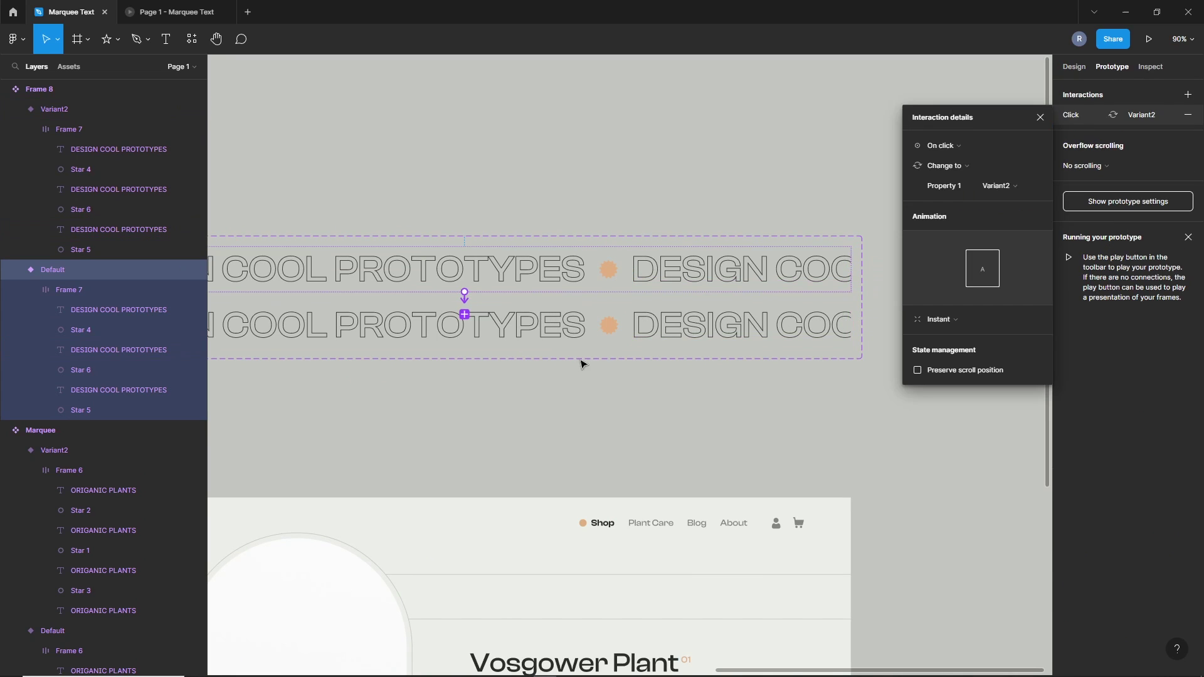
click(958, 321)
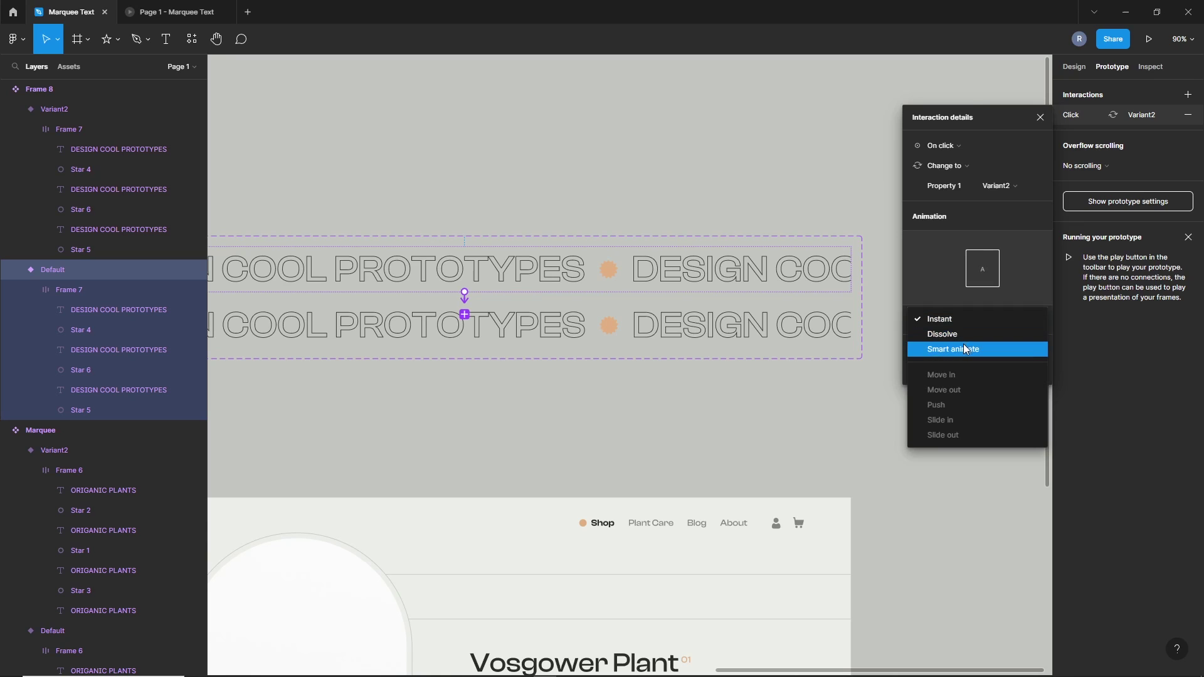
click(943, 148)
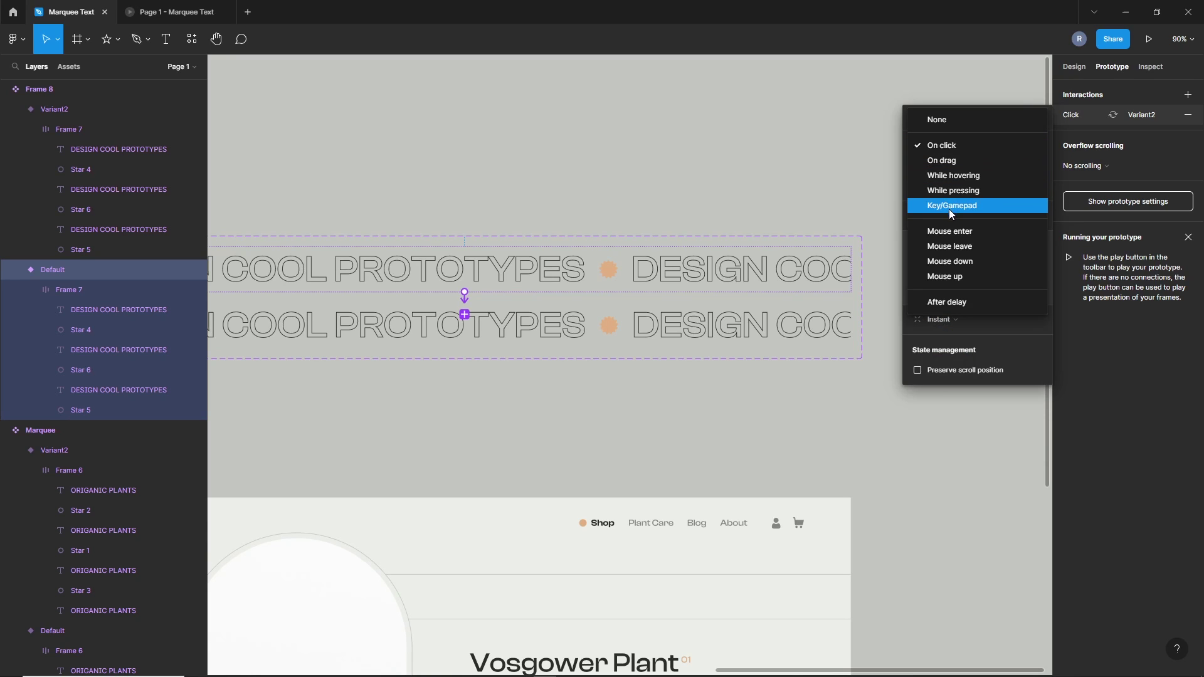
click(954, 300)
text(1)
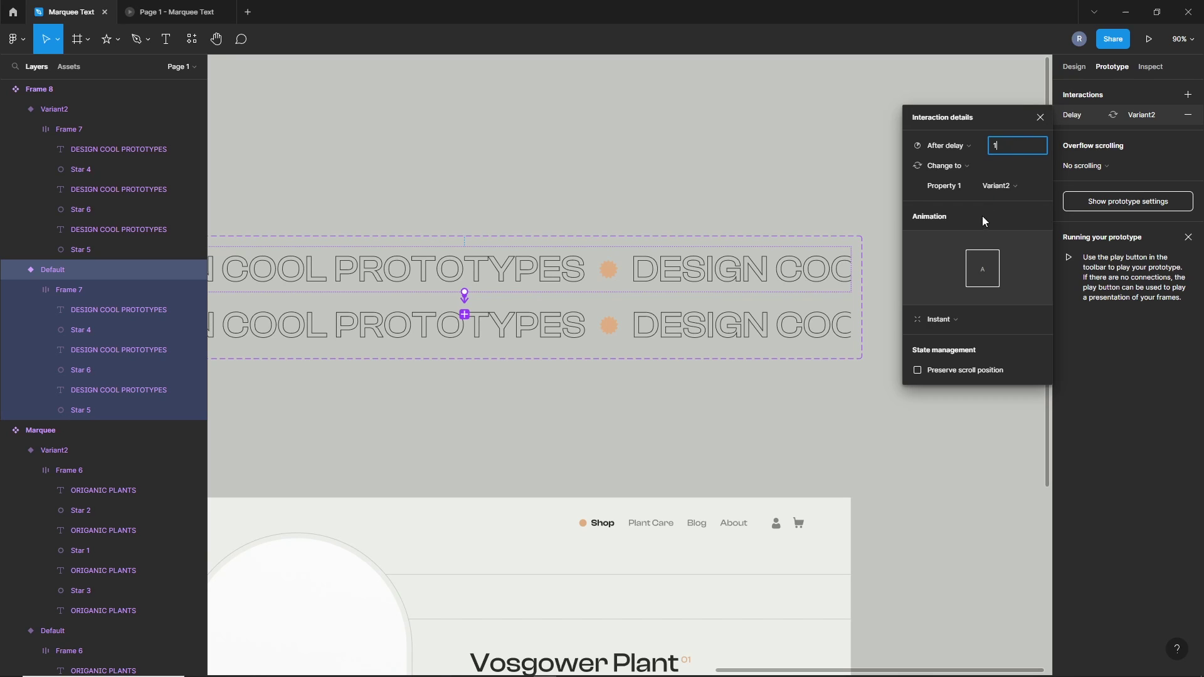
key(Return)
- Set the transition to Smart animate with Linear easing lasting 10000 ms
click(961, 318)
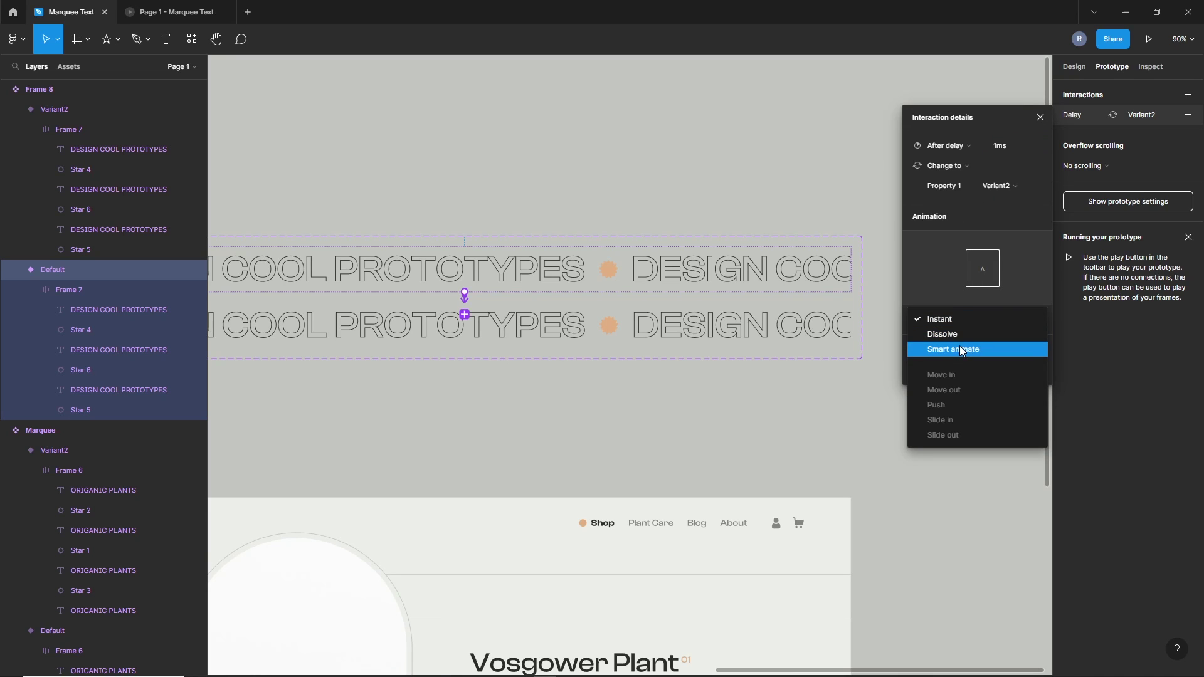
click(960, 349)
click(948, 343)
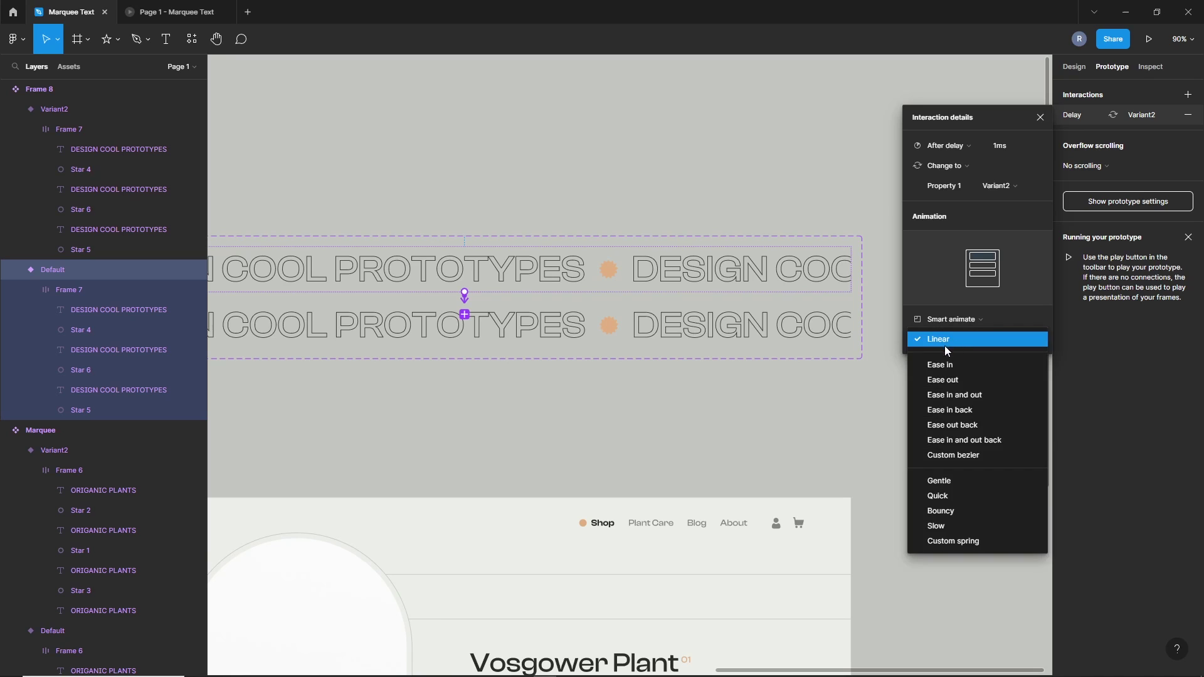
text(10000)
click(1005, 339)
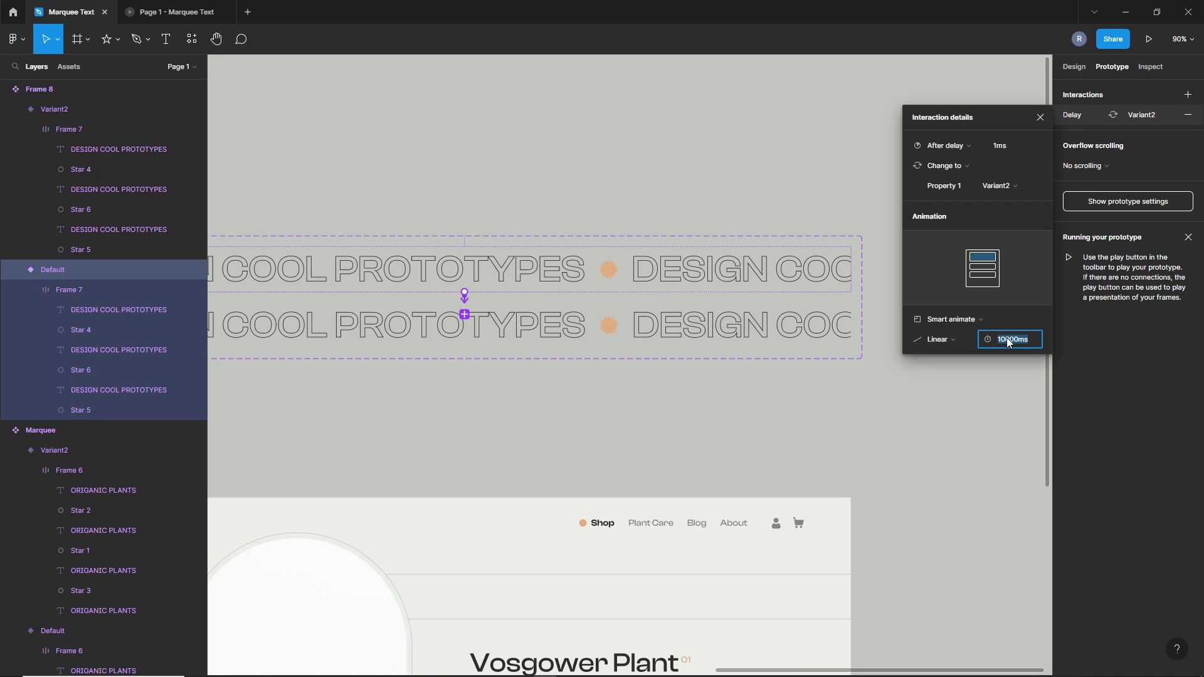
click(790, 393)
click(638, 330)
drag(851, 325, 848, 276)
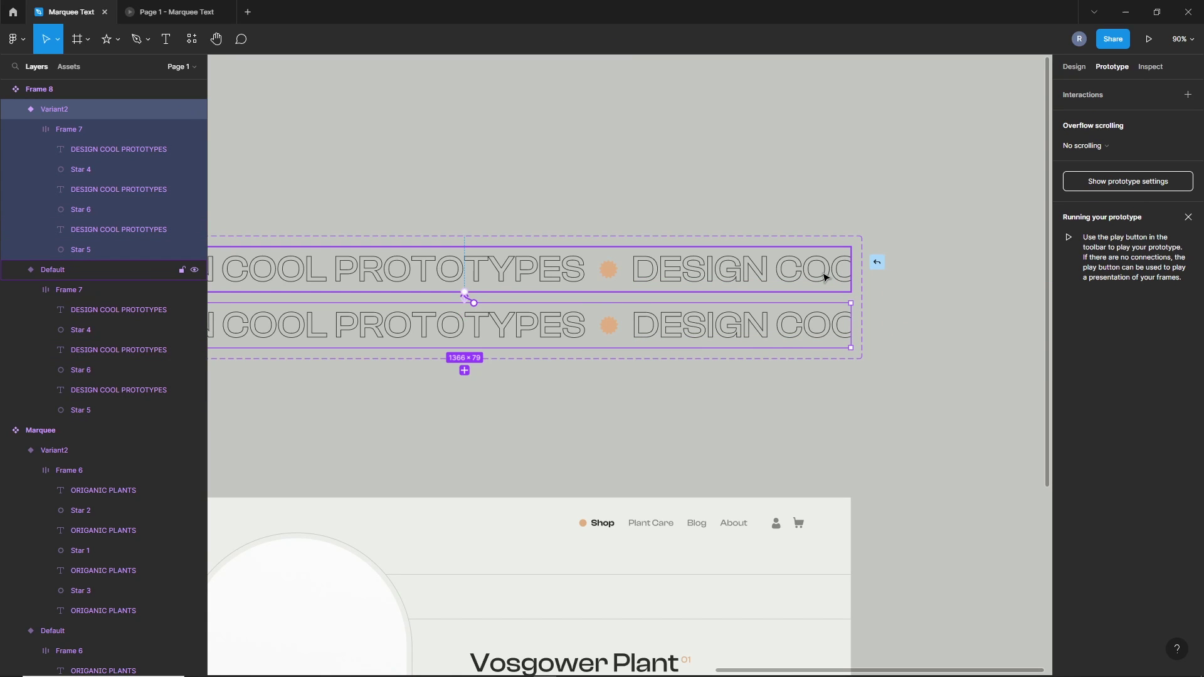
- Connect Variant2 back to Default with an After delay trigger and Instant animation
drag(824, 277, 824, 276)
click(941, 153)
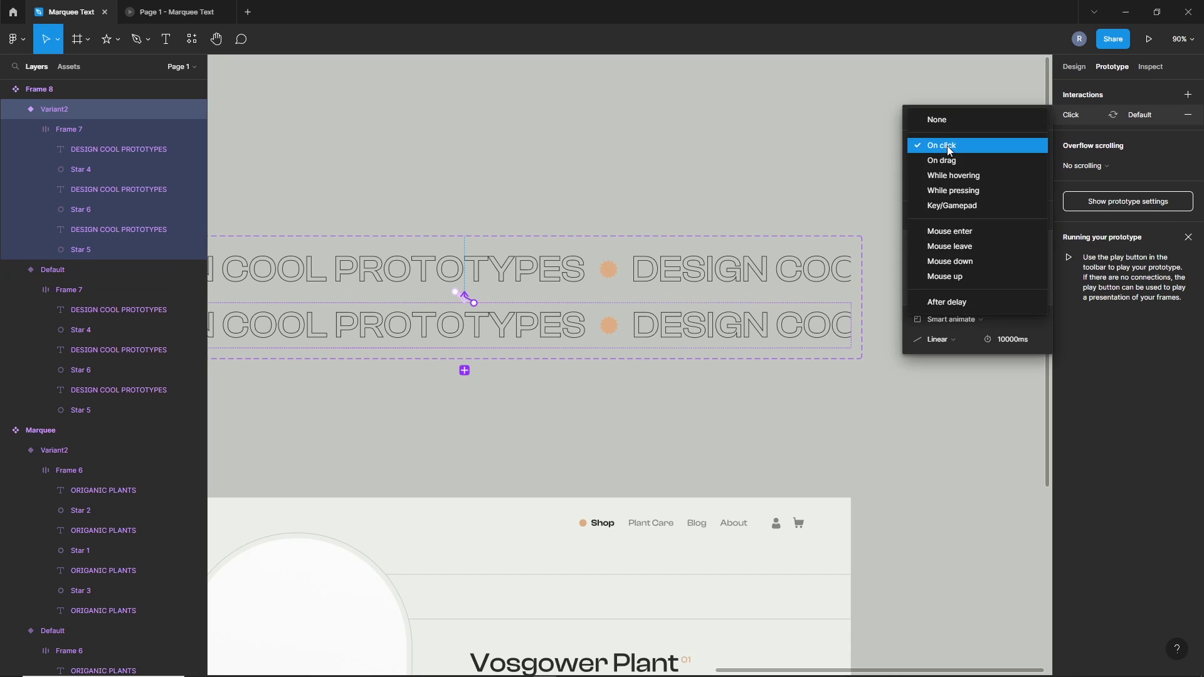
click(952, 297)
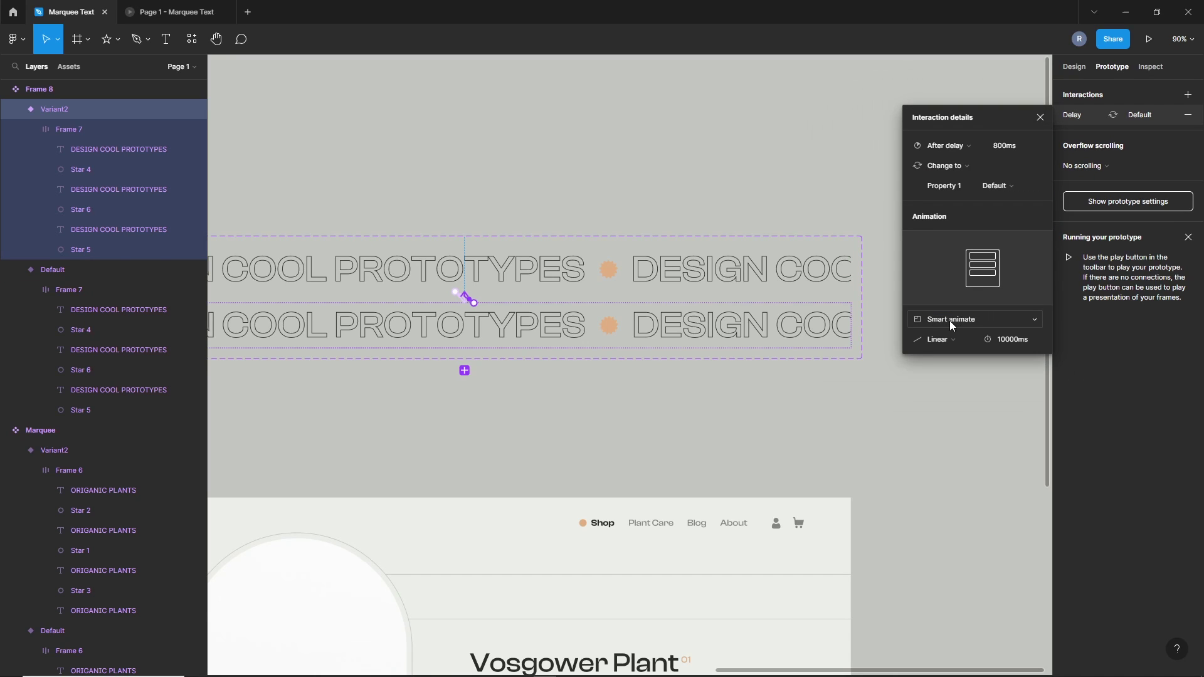
click(948, 320)
click(949, 285)
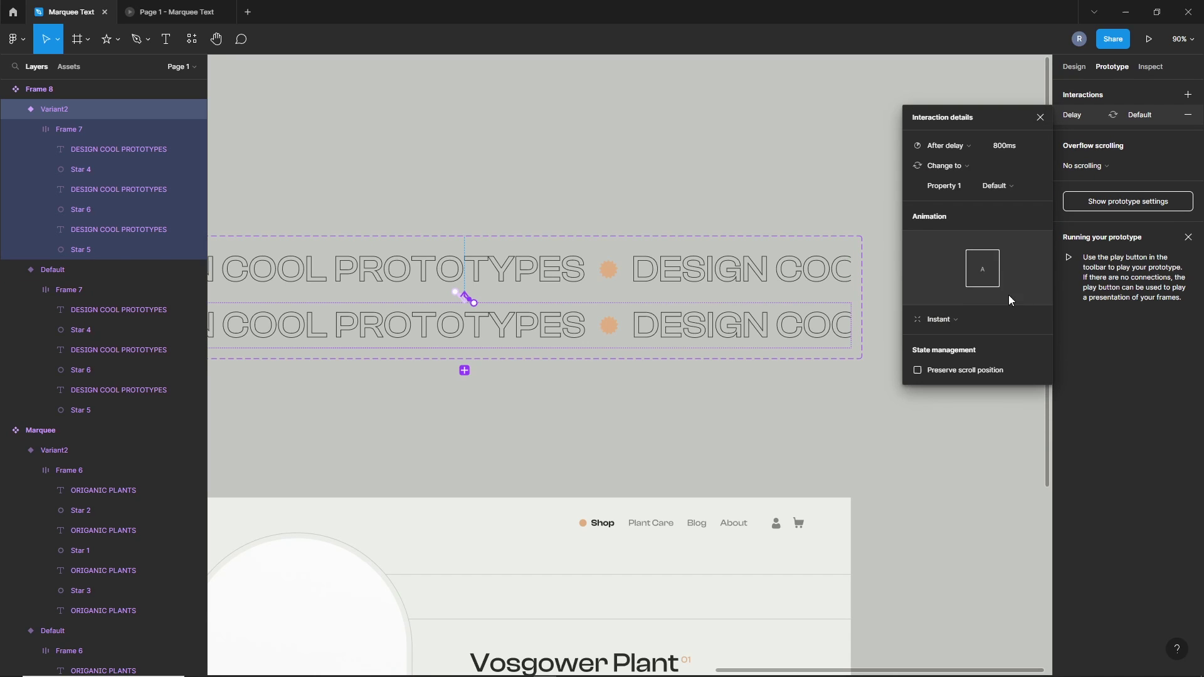
click(1009, 150)
click(556, 282)
- Copy the marquee component into the Screen frame, just below the navigation bar
click(576, 367)
scroll(694, 320, down, 5)
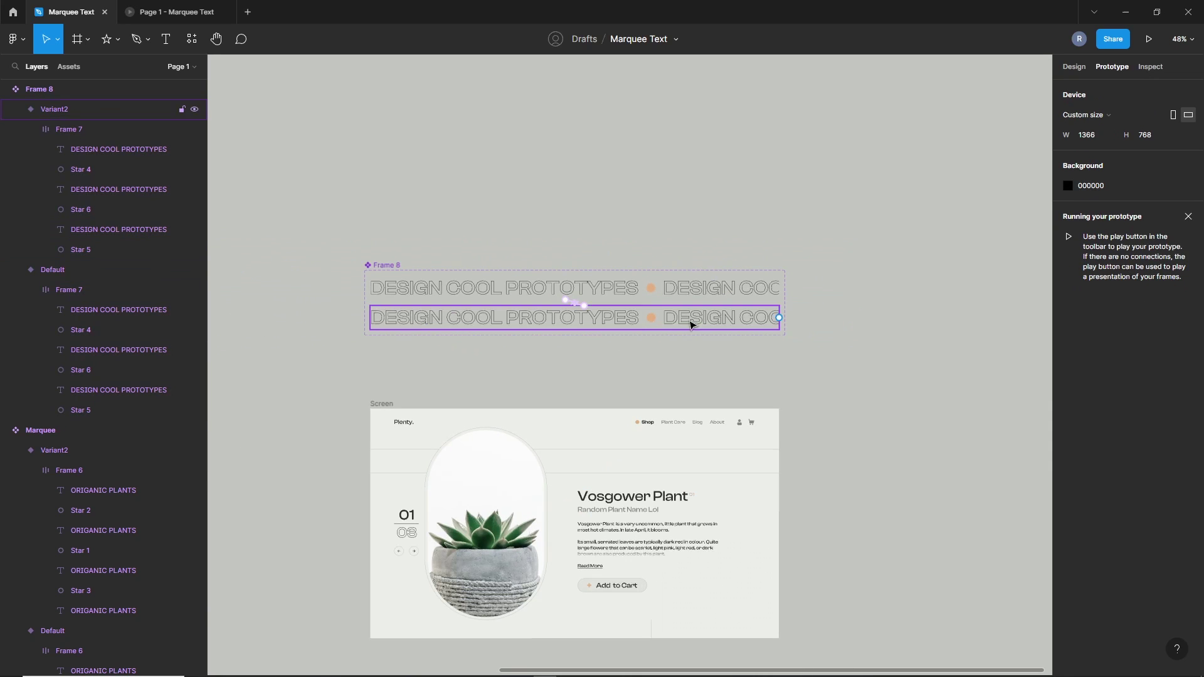
click(605, 288)
scroll(598, 310, up, 5)
key(ctrl+c)
key(ctrl+v)
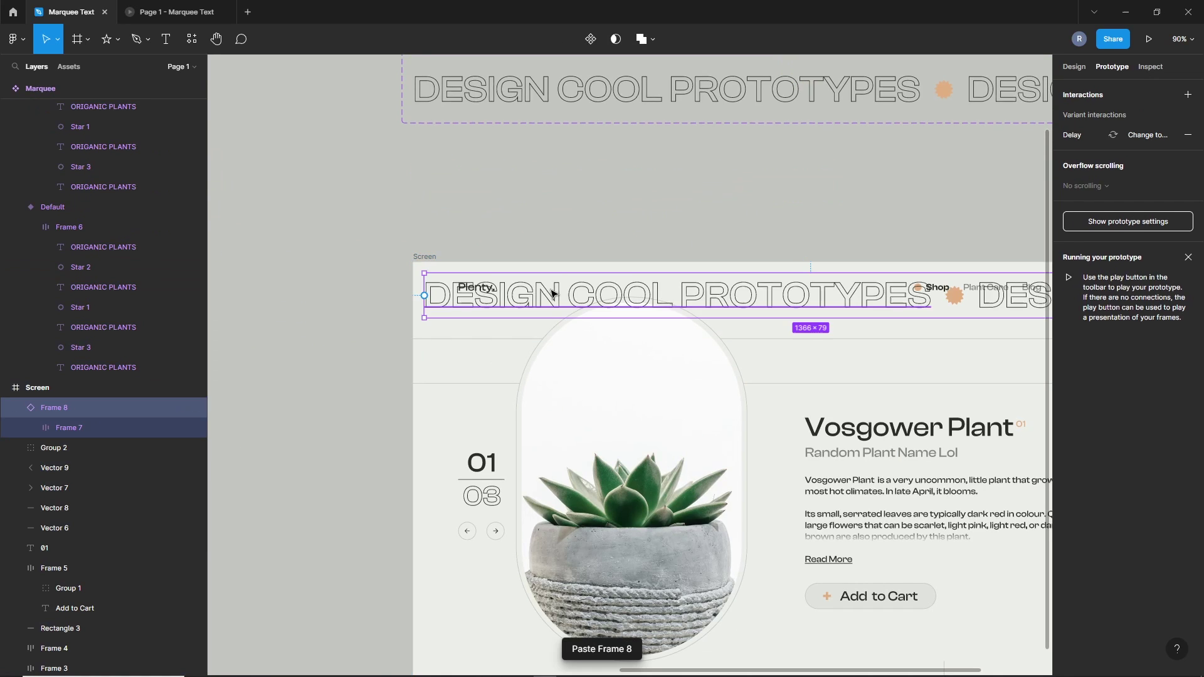
scroll(533, 291, down, 1)
drag(534, 291, 533, 353)
scroll(432, 283, up, 8)
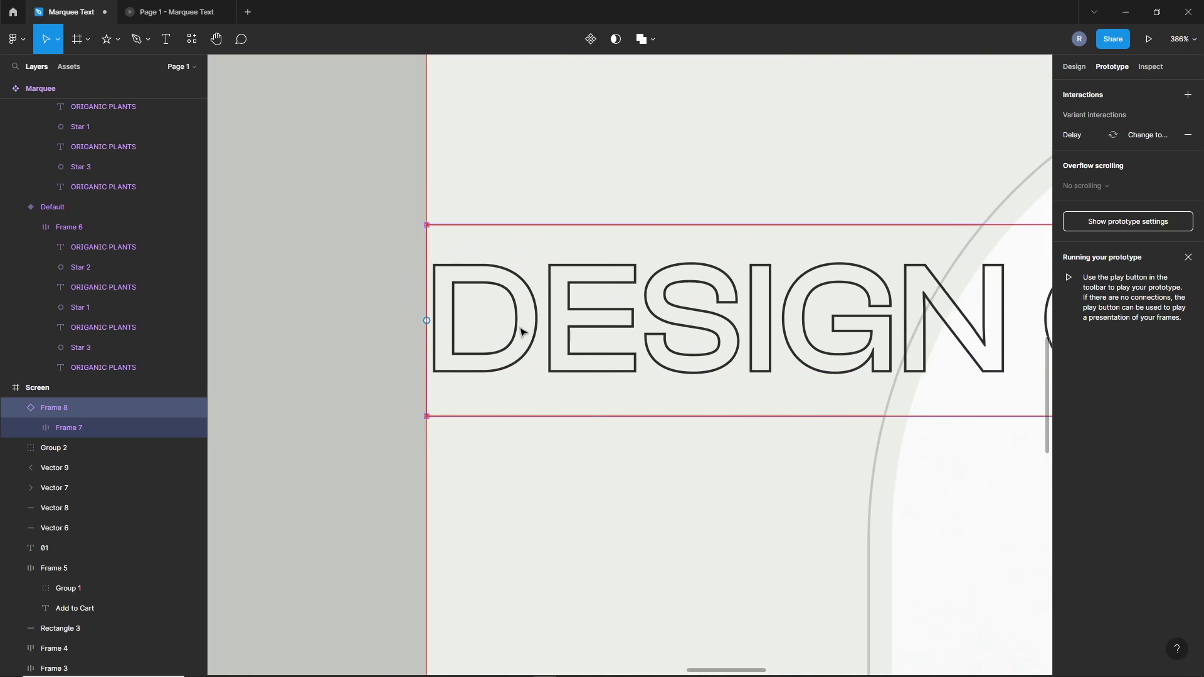
- Zoom out to the whole Screen frame and play its prototype
key(shift+1)
click(317, 349)
click(226, 12)
click(355, 256)
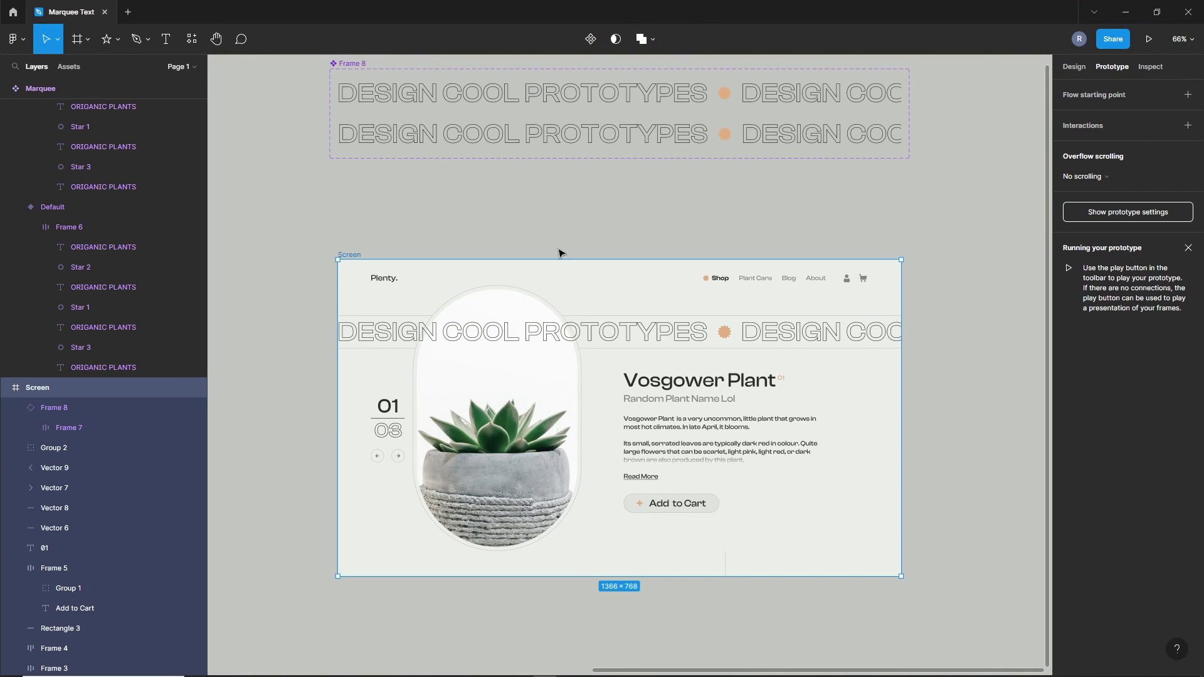
key(ctrl+alt+Return)
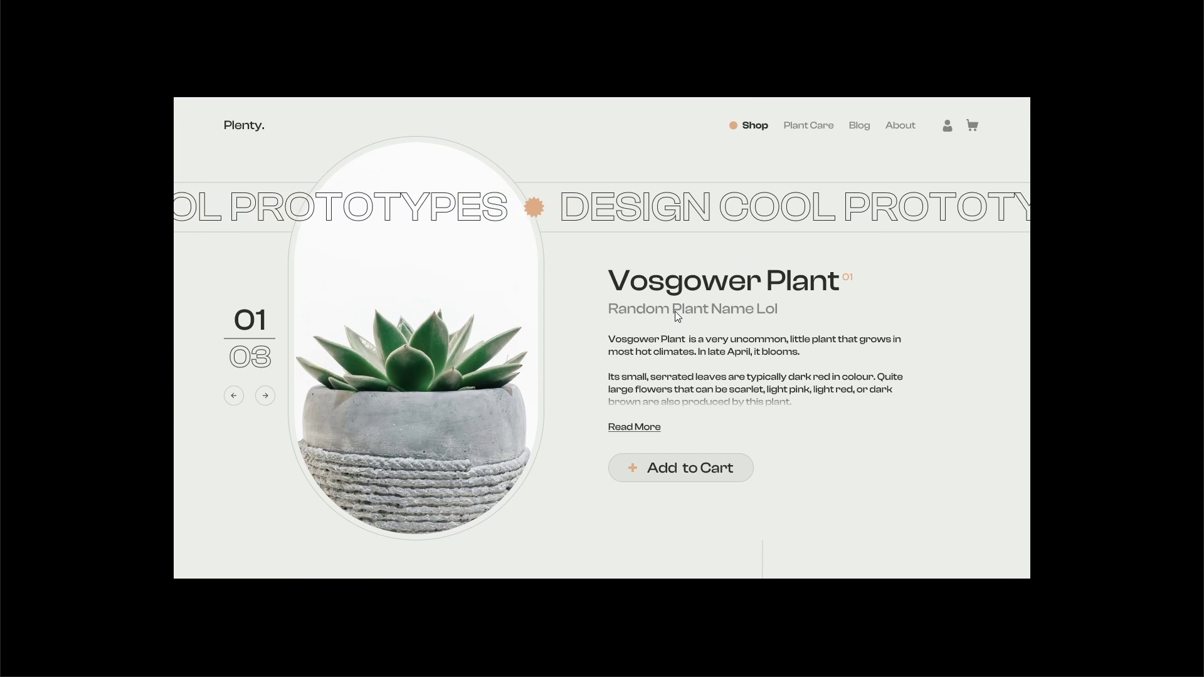
- Switch the prototype presentation to full screen with Fill screen zoom
key(shift+0)
key(shift+2)
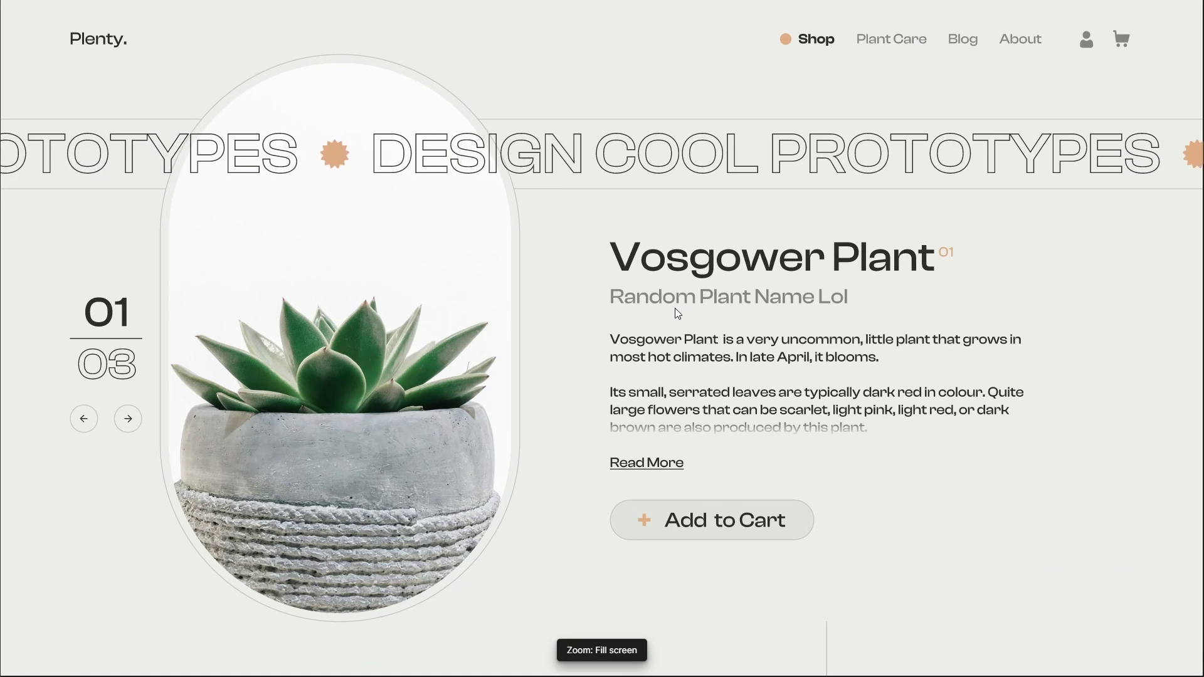